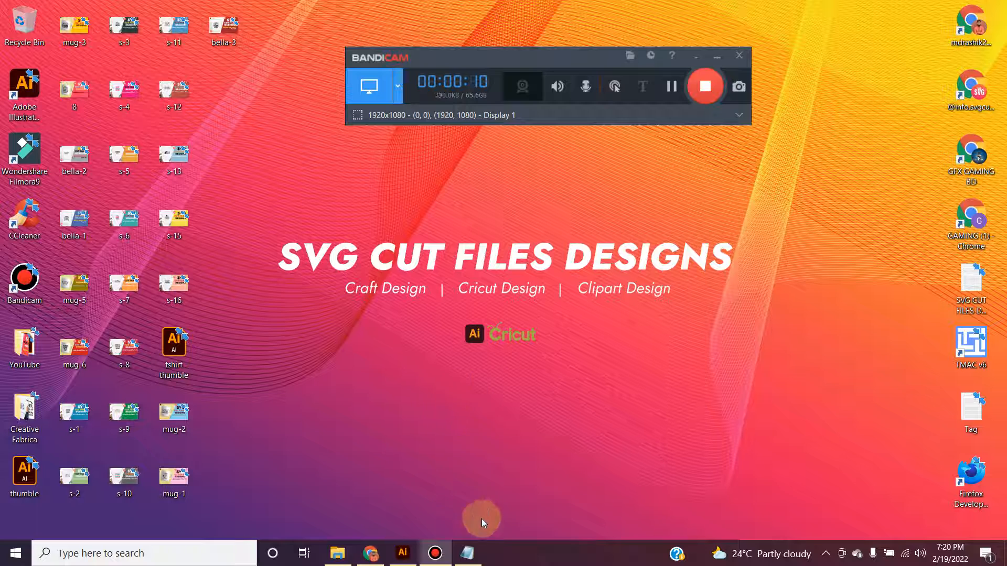
Cut the line "it takes a big heart to shape little minds" from the open Notepad file and minimize Notepad
left_click(468, 552)
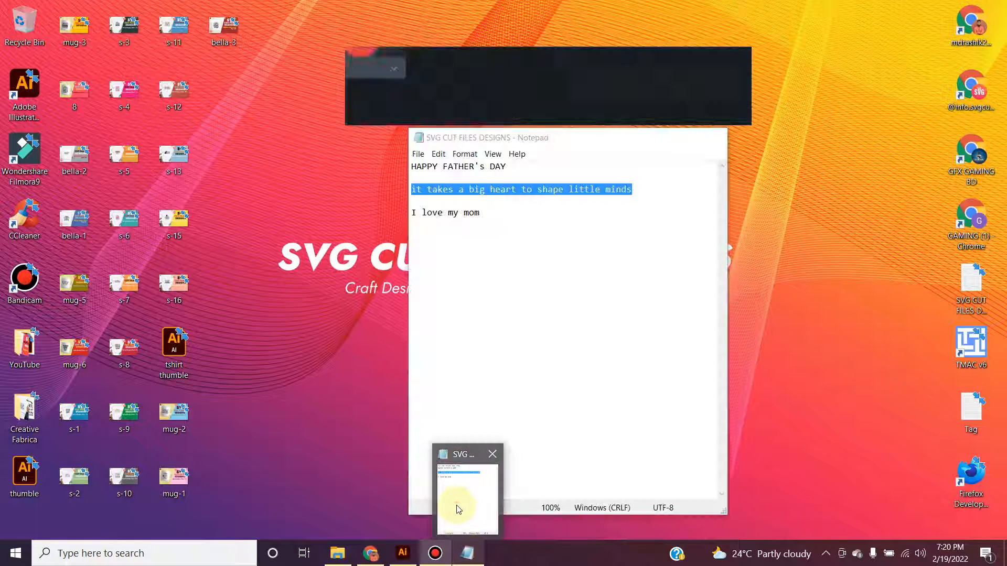
left_click_drag(509, 165, 633, 192)
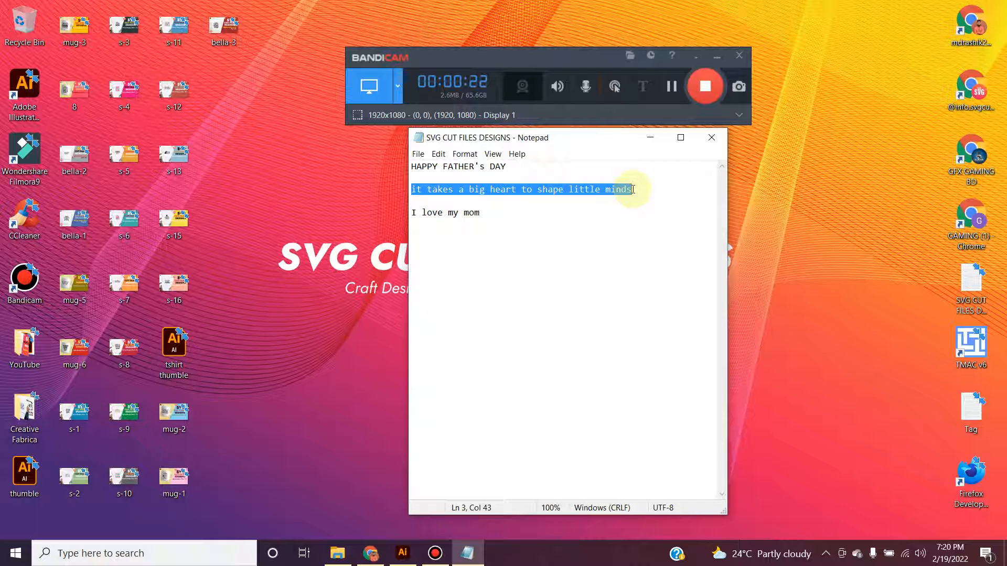
key("ctrl+x")
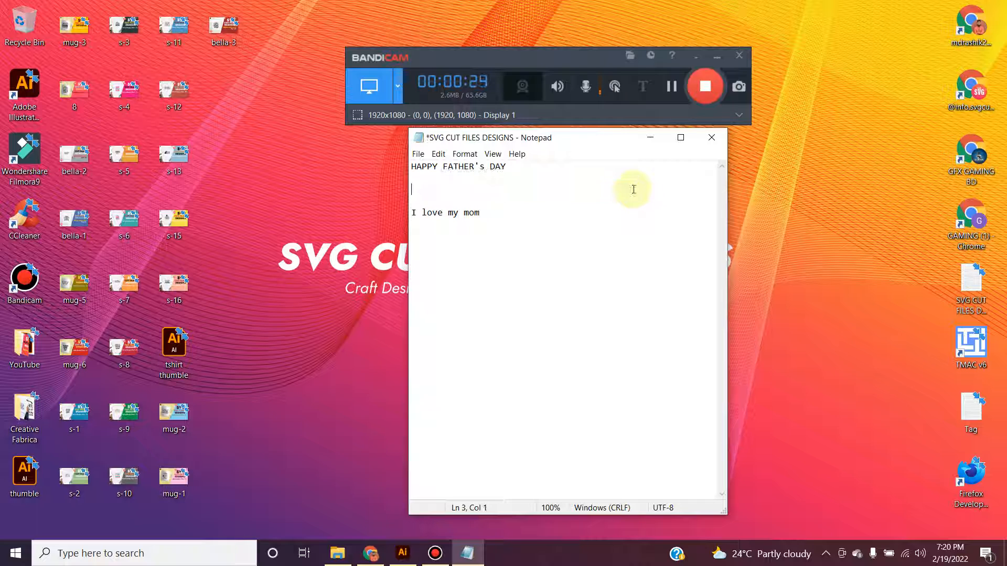
left_click(665, 138)
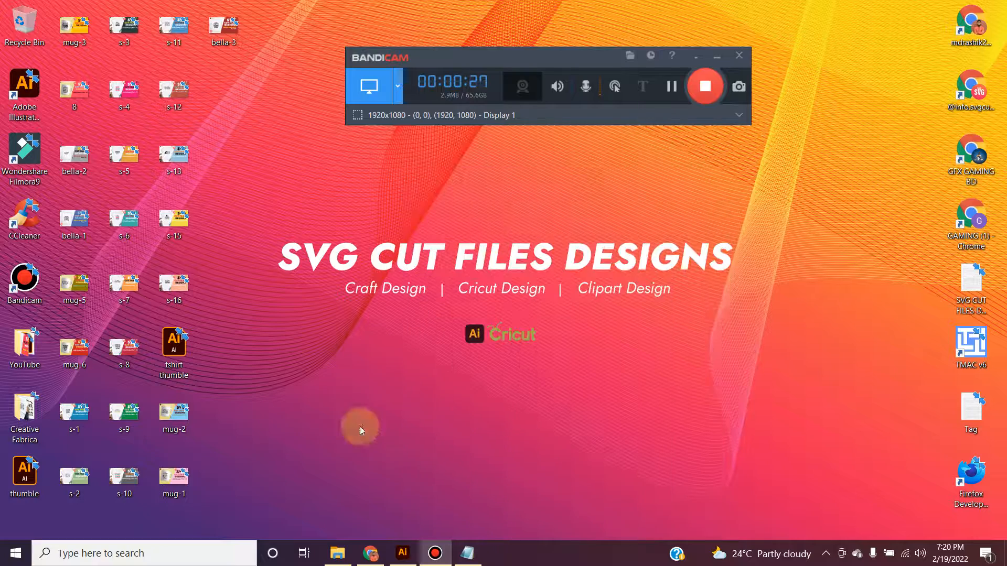
Switch to Illustrator, paste the quote onto the white artboard, enlarge it to about 41 pt and move it into the empty area
left_click(402, 552)
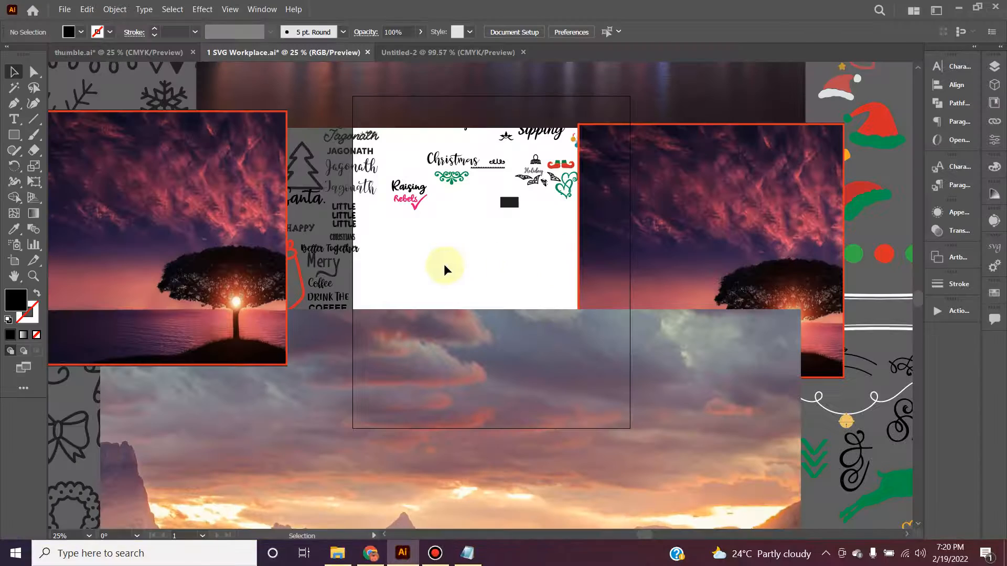
scroll(445, 268, "up", 1)
key("ctrl+v")
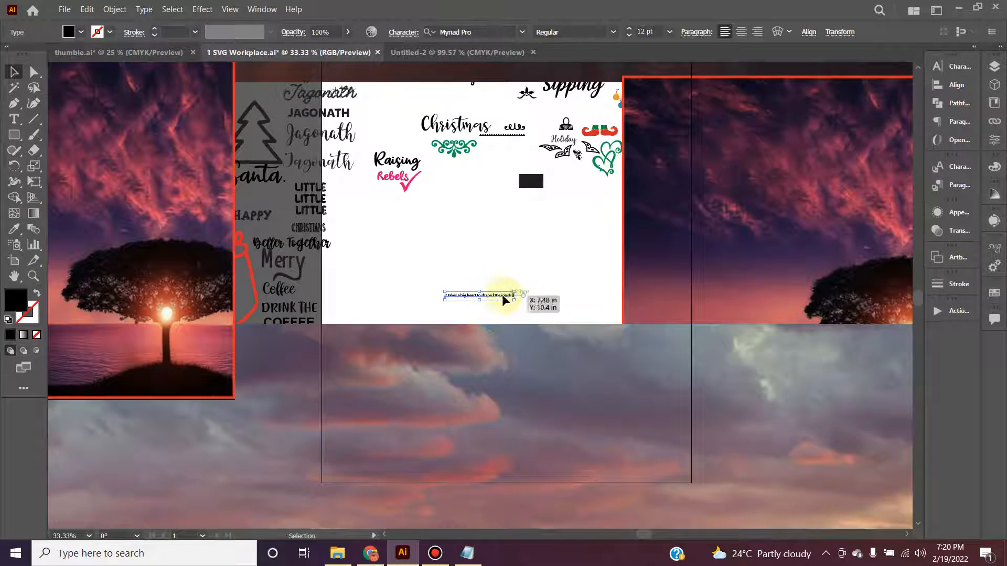
left_click_drag(515, 300, 597, 334)
left_click_drag(558, 304, 599, 226)
Cut the word "heart" out of the quote and place it as a separate text object below the line
double_click(584, 230)
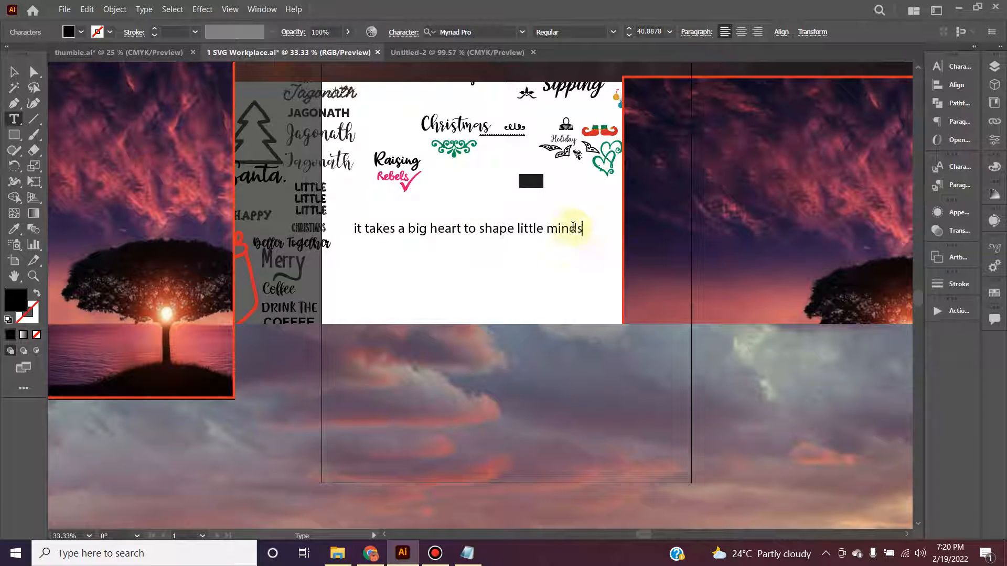
key("BackSpace")
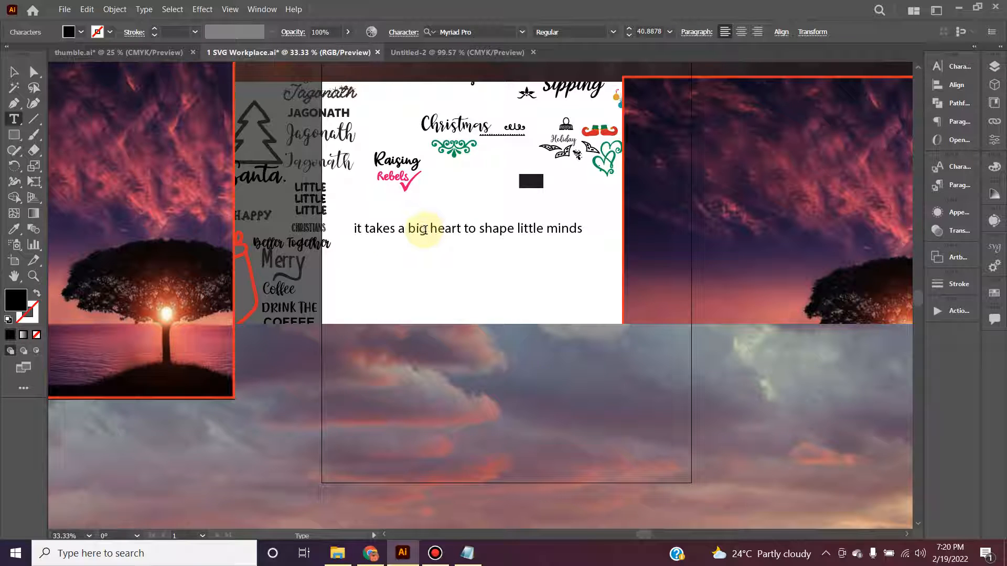
left_click(428, 229)
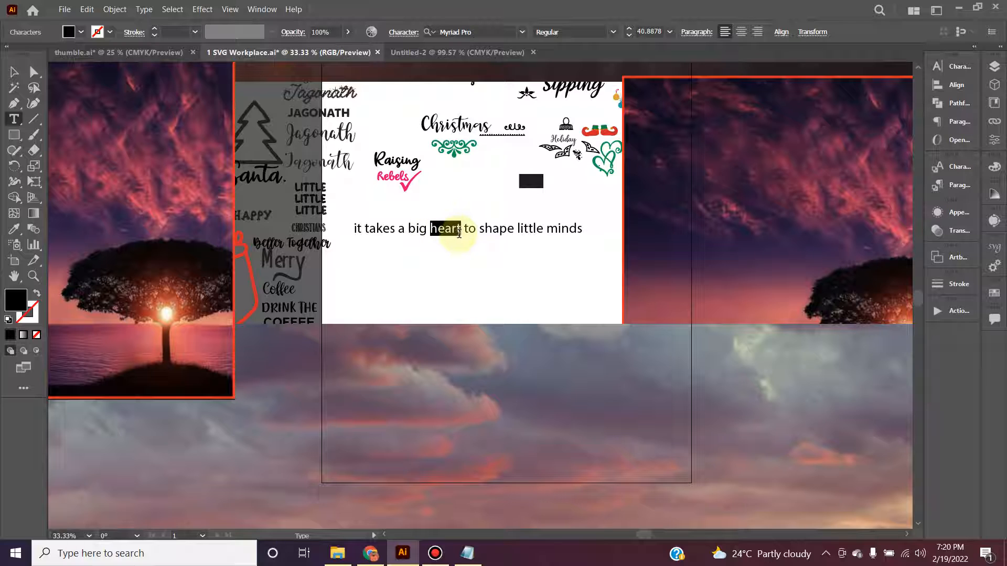
key("BackSpace")
left_click(13, 72)
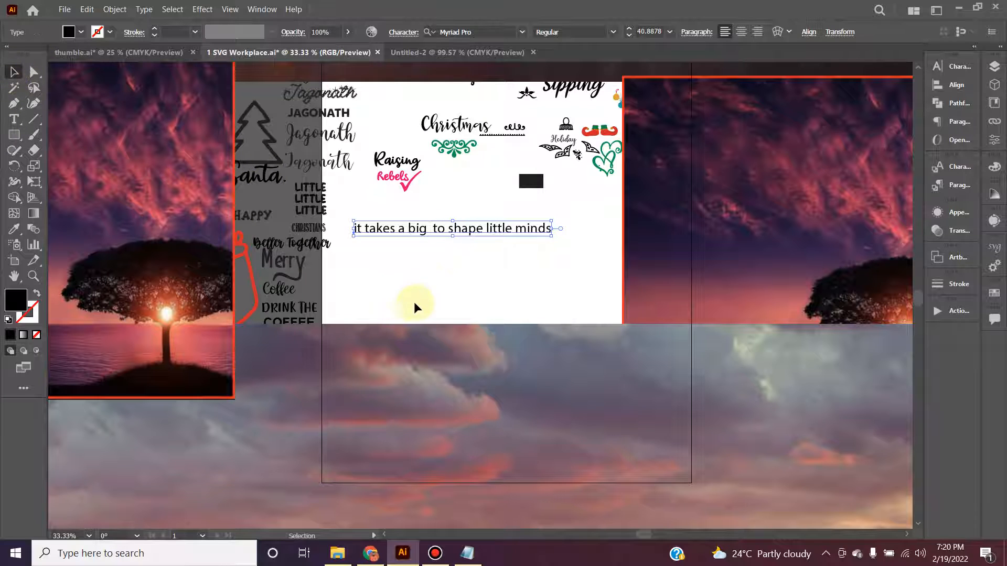
left_click(418, 274)
key("ctrl+v")
left_click_drag(486, 299, 481, 231)
Cut "to shape" out of the quote and place it as its own text object beneath "heart"
key("t")
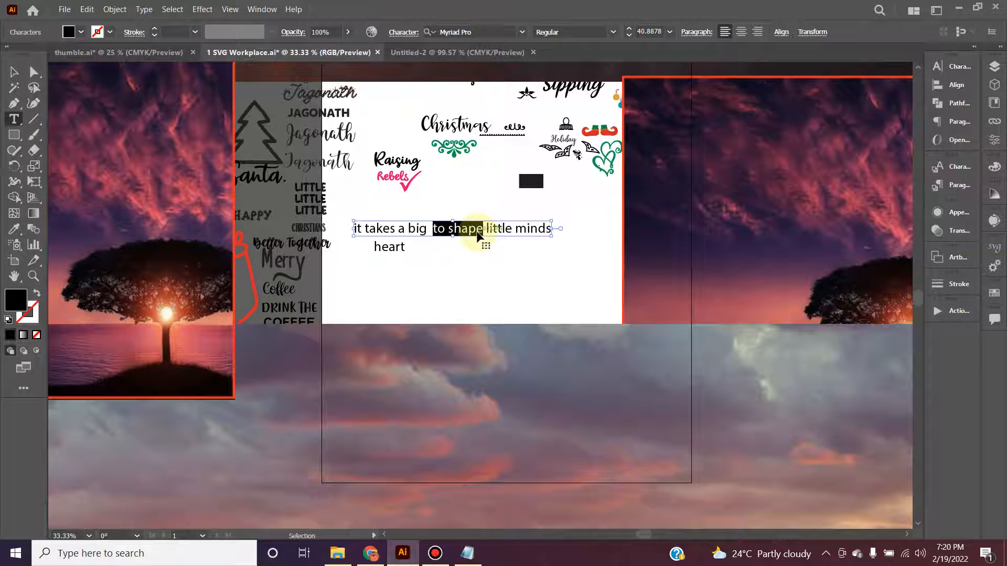
key("BackSpace")
left_click(14, 72)
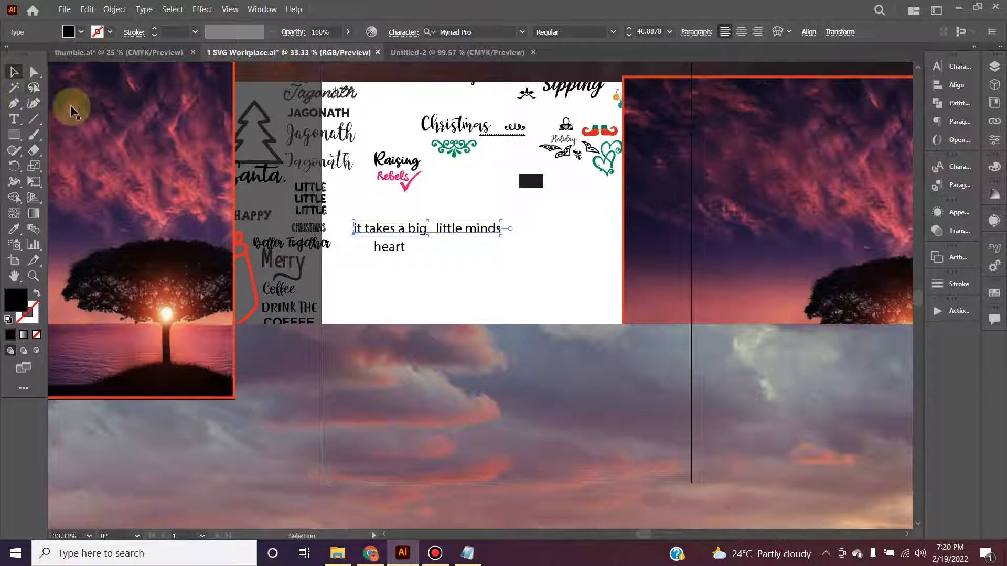
left_click(468, 276)
key("ctrl+v")
left_click_drag(481, 297, 403, 268)
left_click(441, 289)
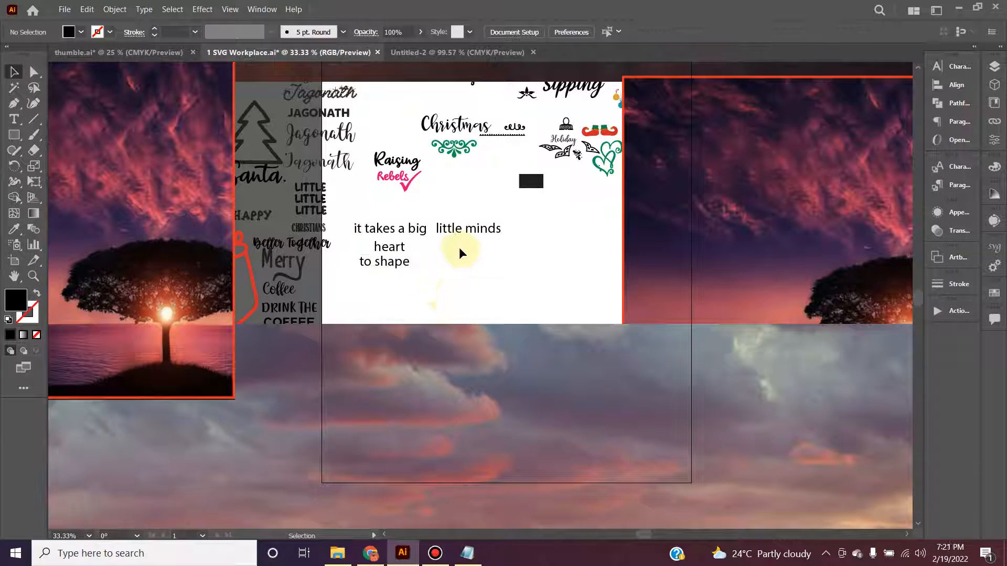
Cut "little minds" out of the quote and paste it as a separate text object
left_click(450, 228)
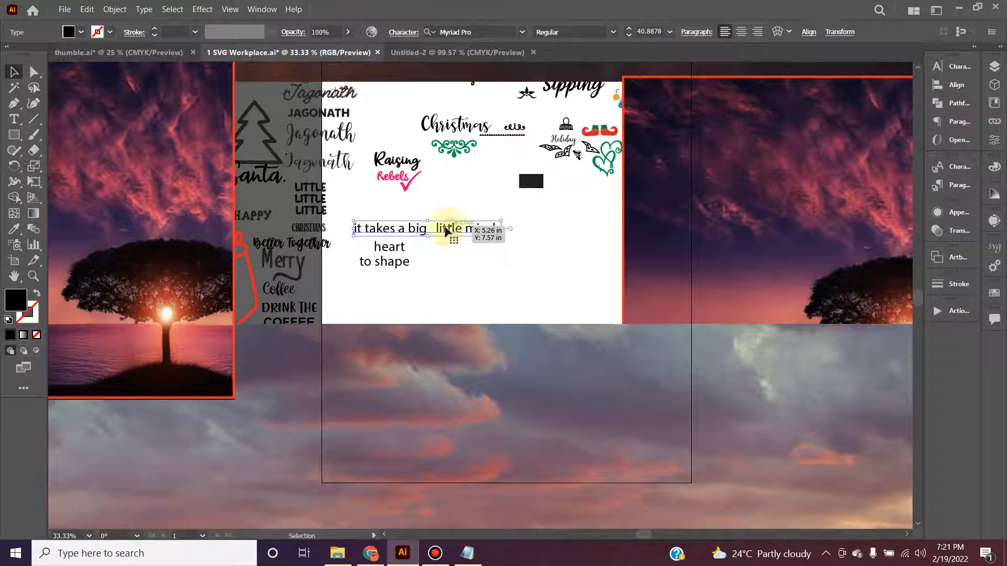
double_click(442, 228)
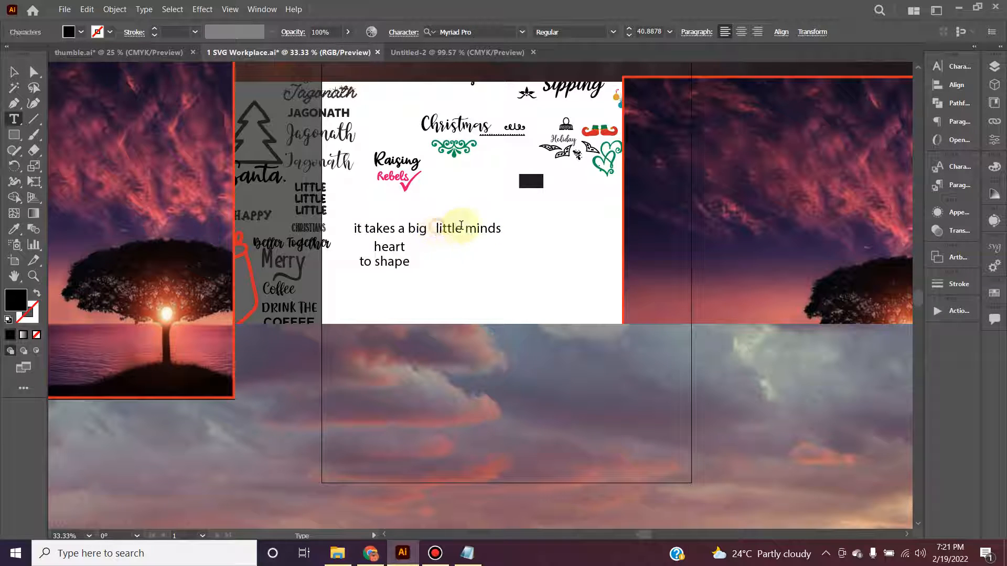
left_click_drag(460, 227, 517, 227)
key("BackSpace")
left_click(16, 73)
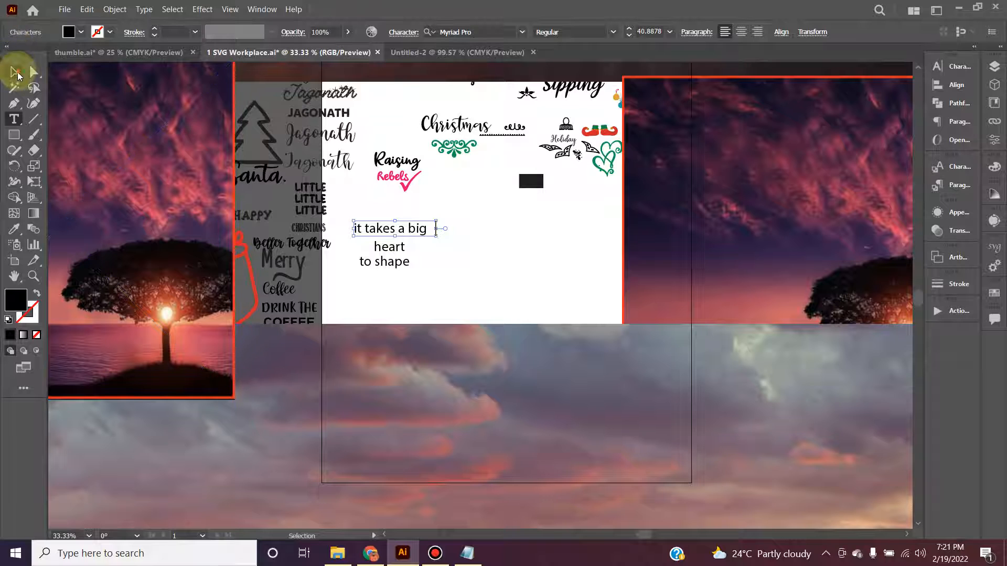
left_click(535, 271)
key("ctrl+v")
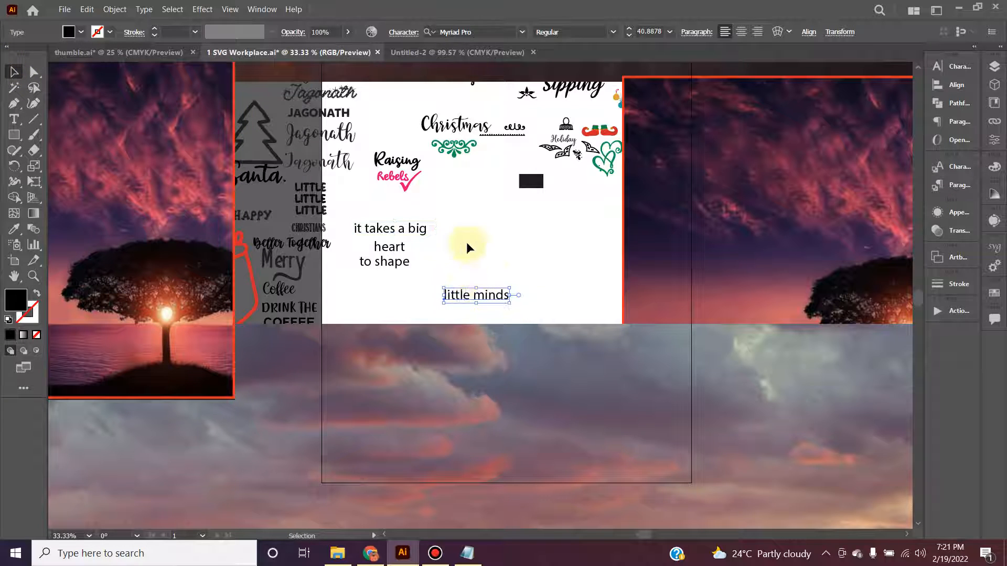
Stack the text pieces in one column: "it takes a big", "heart", "to shape" and "little minds"
left_click_drag(481, 297, 467, 282)
left_click_drag(386, 262, 472, 263)
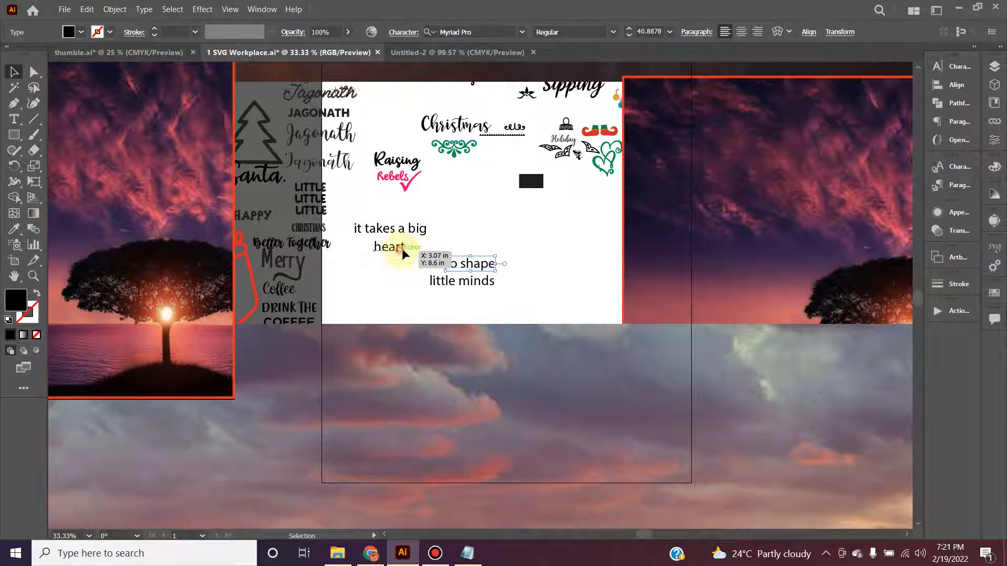
left_click_drag(378, 245, 477, 234)
left_click(521, 286)
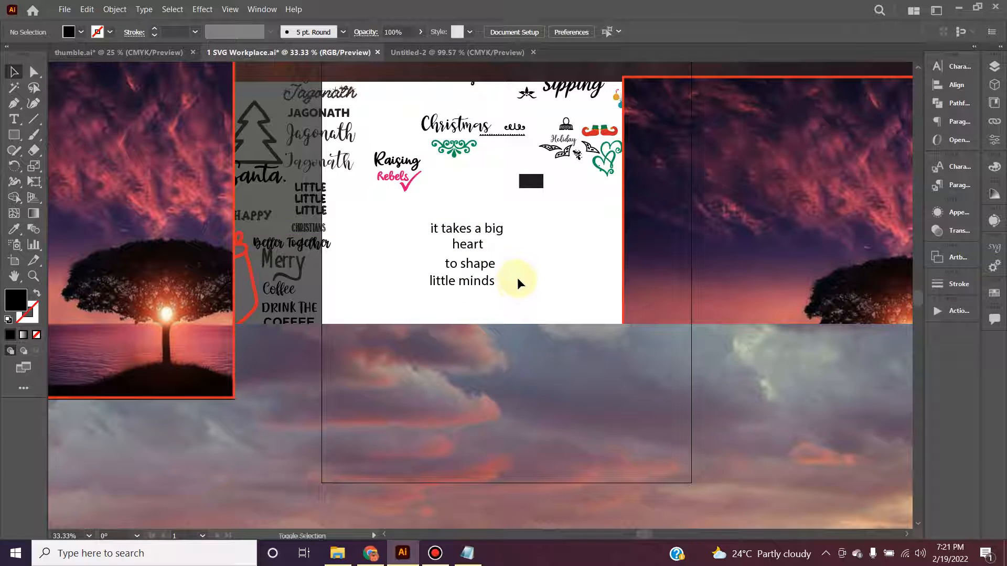
Apply the FLOTTA text style from the "DRINK THE" sample to "it takes a big" and move that line up slightly
scroll(517, 283, "up", 1)
left_click(479, 210)
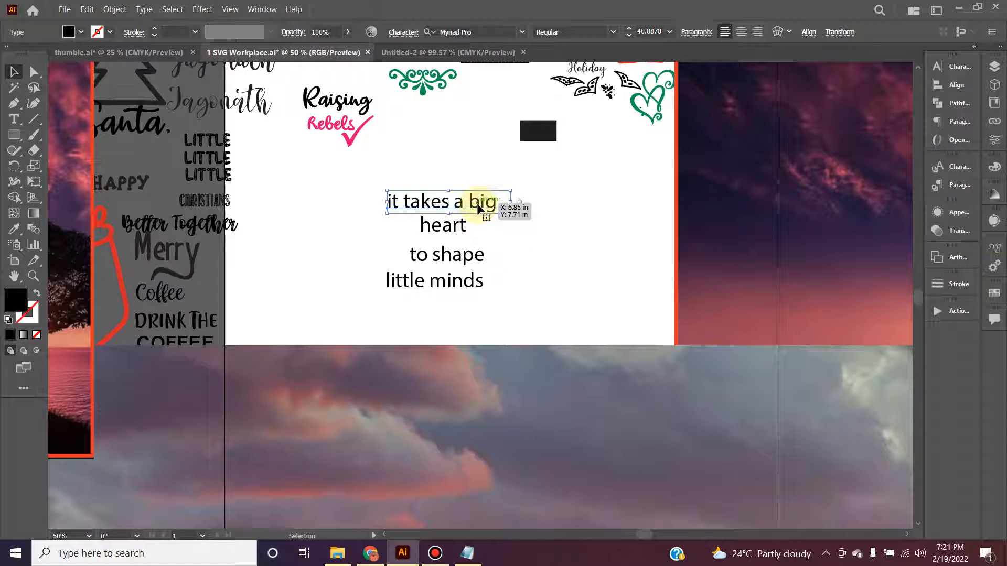
key("i")
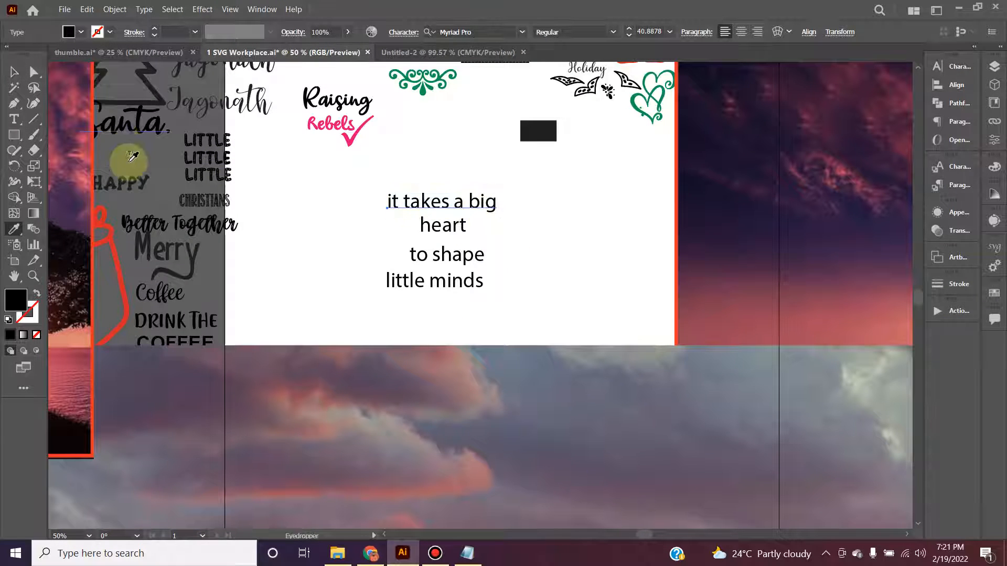
left_click(139, 121)
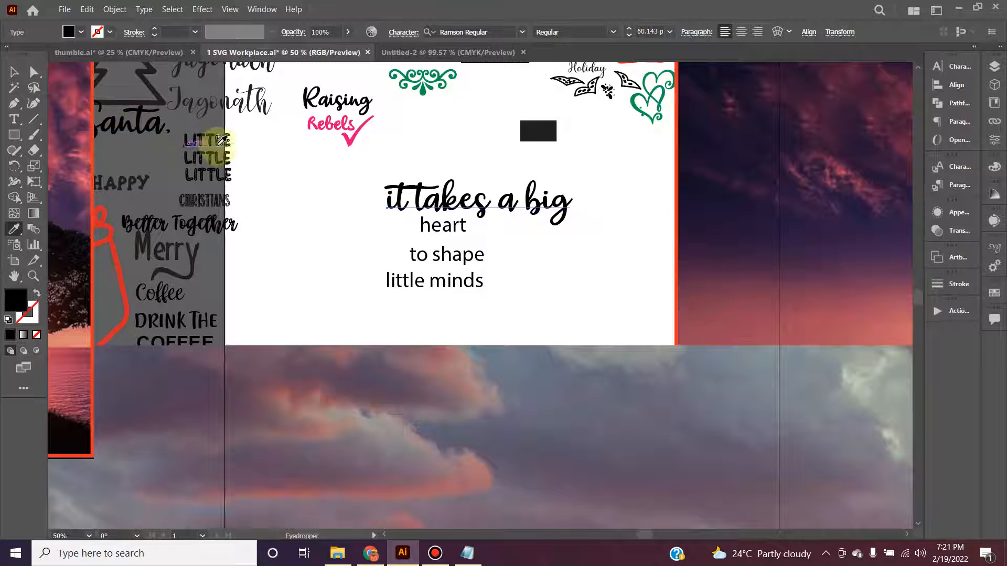
left_click(202, 321)
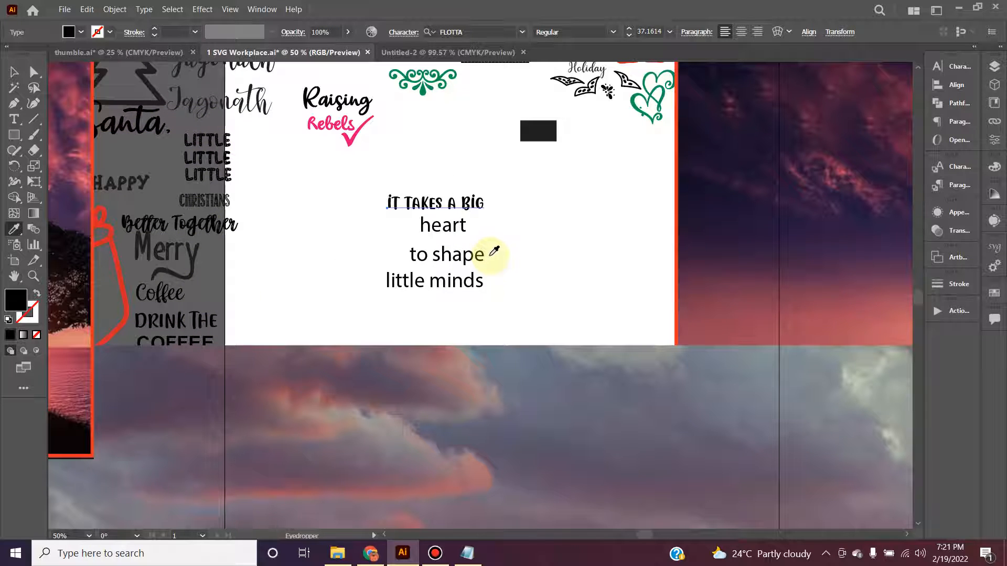
key("v")
left_click_drag(472, 206, 476, 192)
Change the word "heart" to uppercase and move it out of the column, beside the first line
left_click(452, 226)
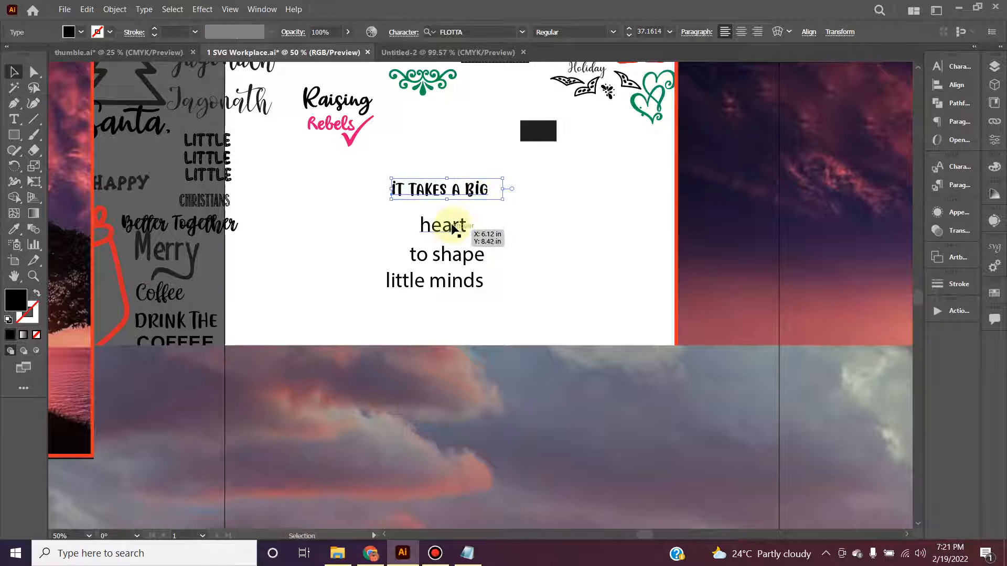
left_click(143, 9)
mouse_move(192, 186)
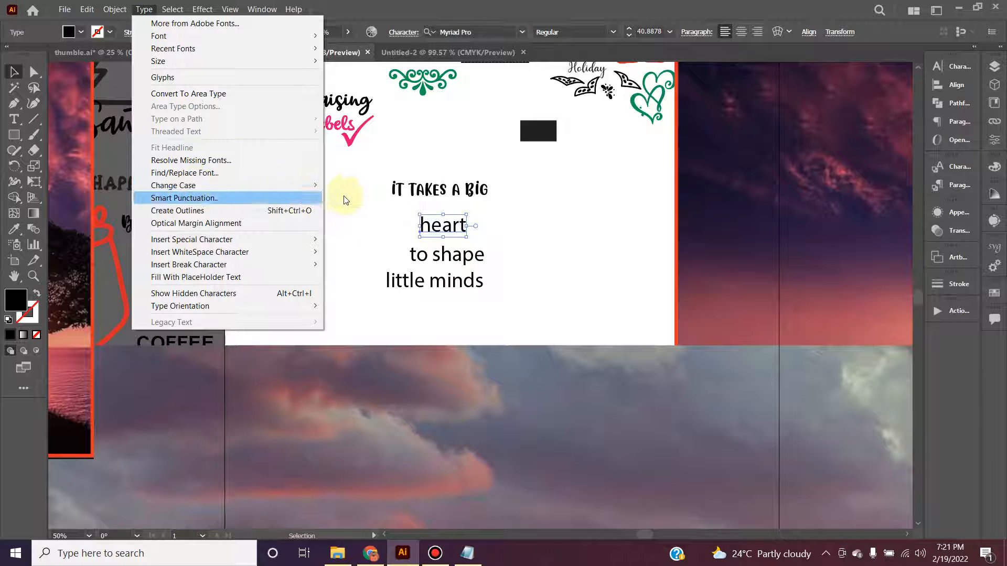
left_click(344, 188)
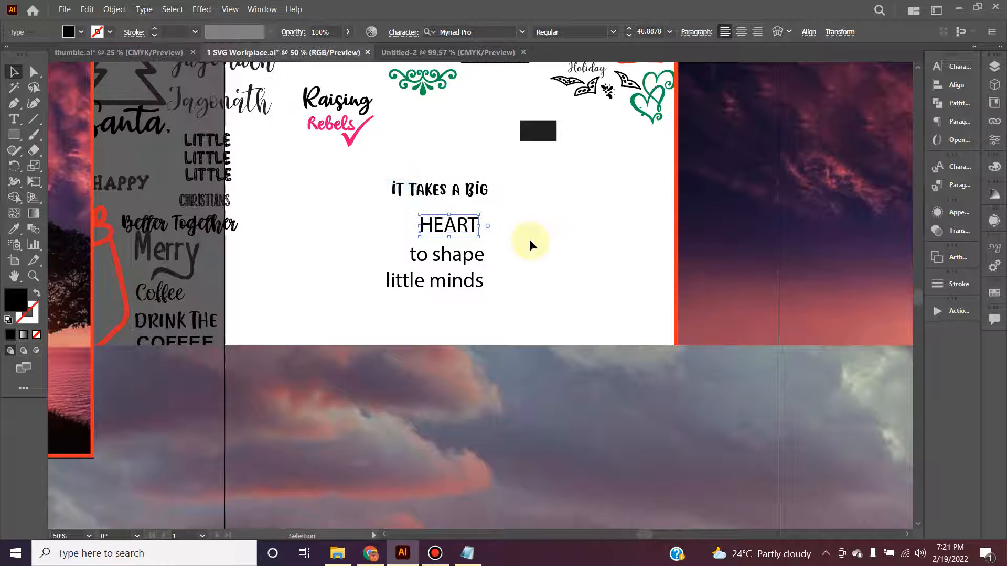
left_click_drag(465, 229, 342, 207)
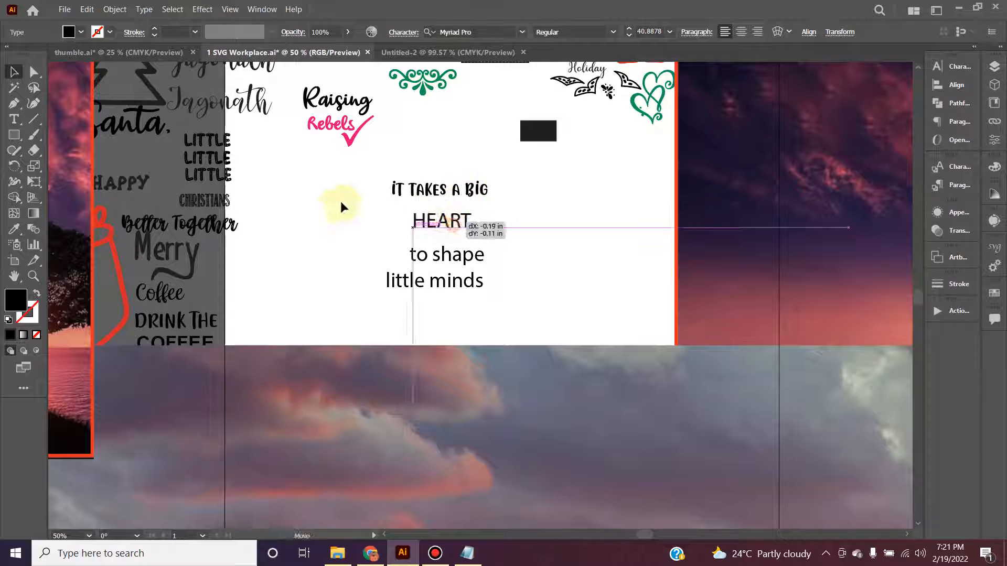
Set the font of "HEART" to Before Collapse and move the word to the other side of the text column
left_click(517, 32)
left_click(525, 32)
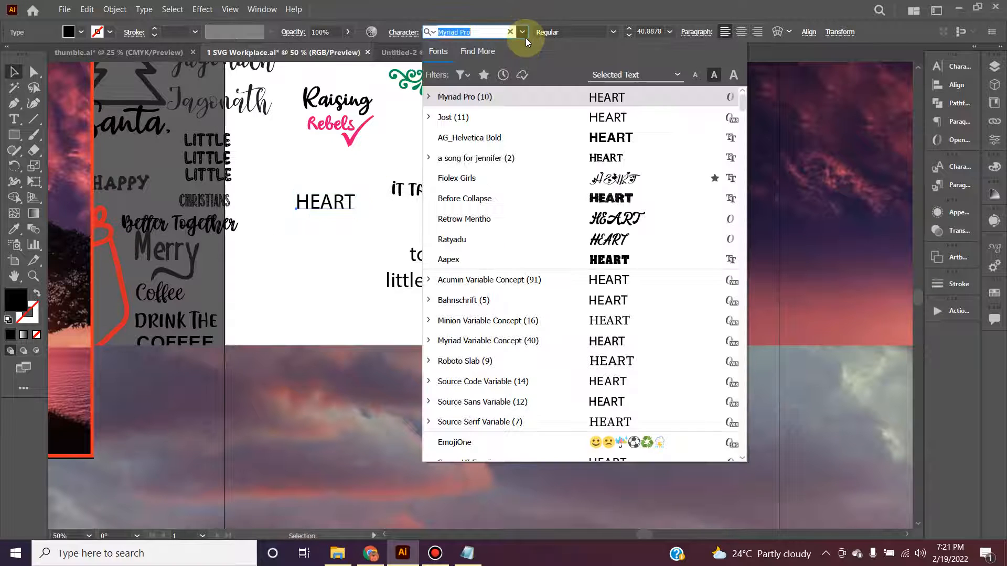
left_click(639, 201)
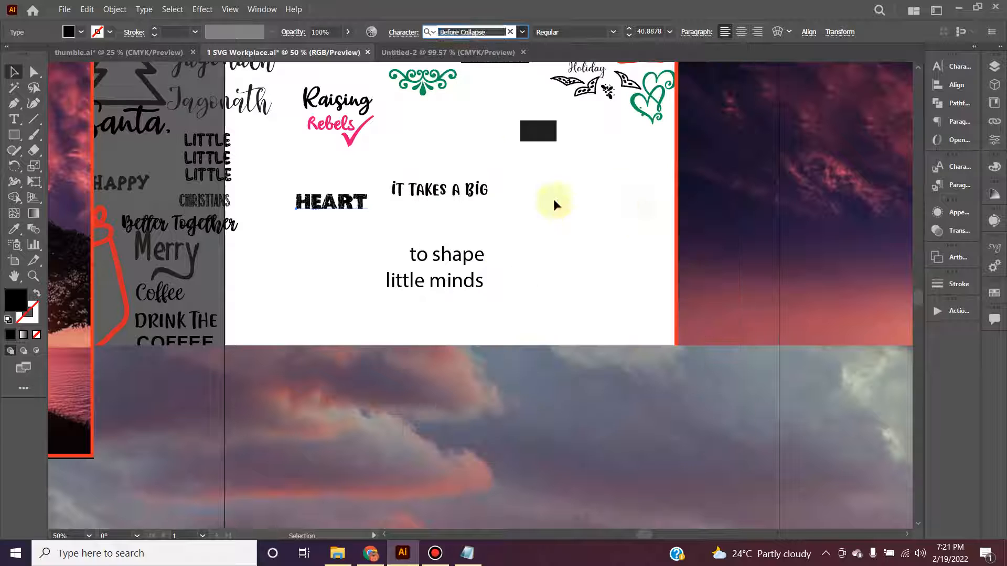
left_click_drag(333, 199, 547, 215)
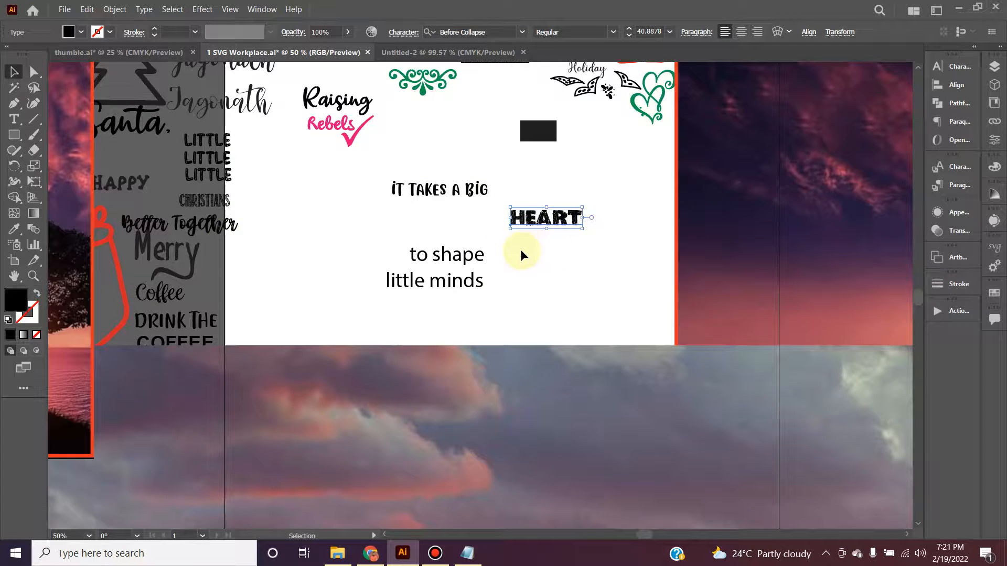
Copy the small black notched ribbon from the banner collection onto the artboard, shrinking it to fit under "it takes a big"
scroll(454, 200, "down", 4)
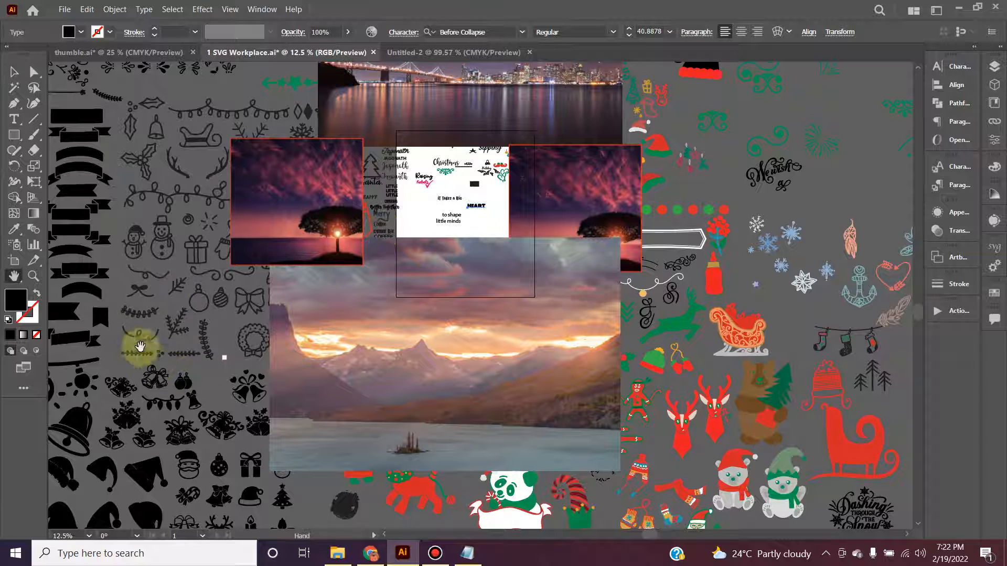
key("space")
left_click_drag(128, 321, 497, 397)
scroll(451, 356, "up", 2)
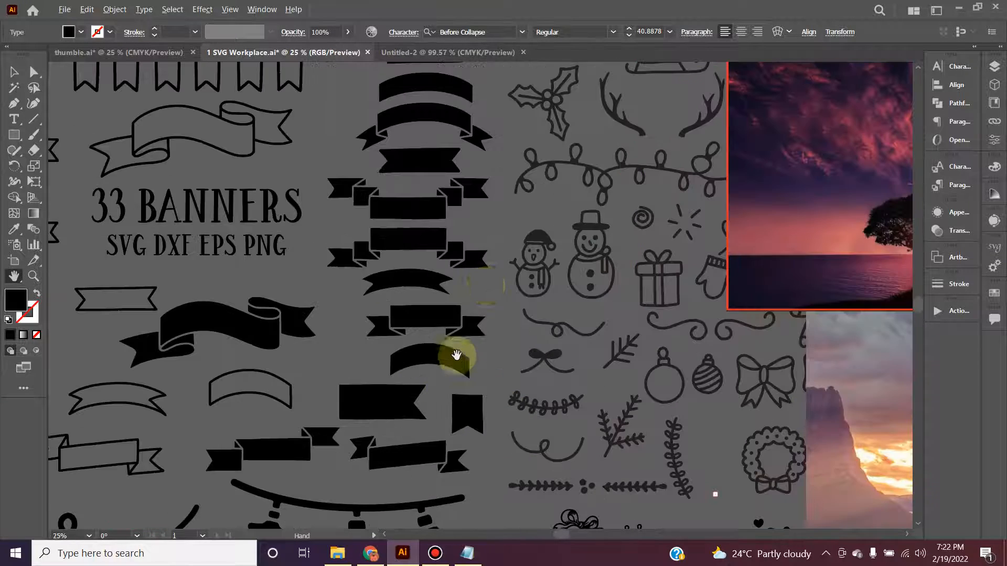
left_click(434, 161)
key("ctrl+c")
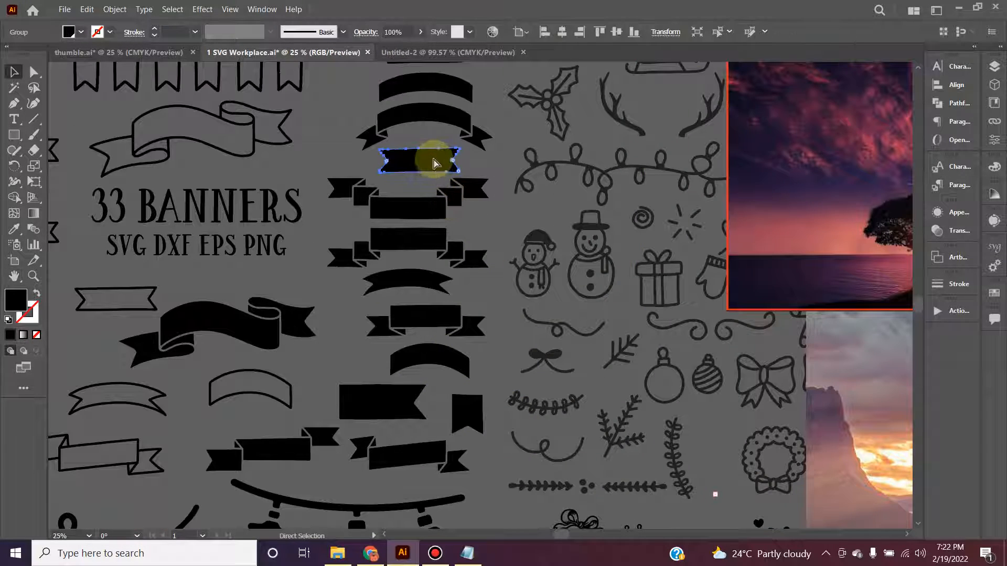
key("ctrl+0")
key("ctrl+v")
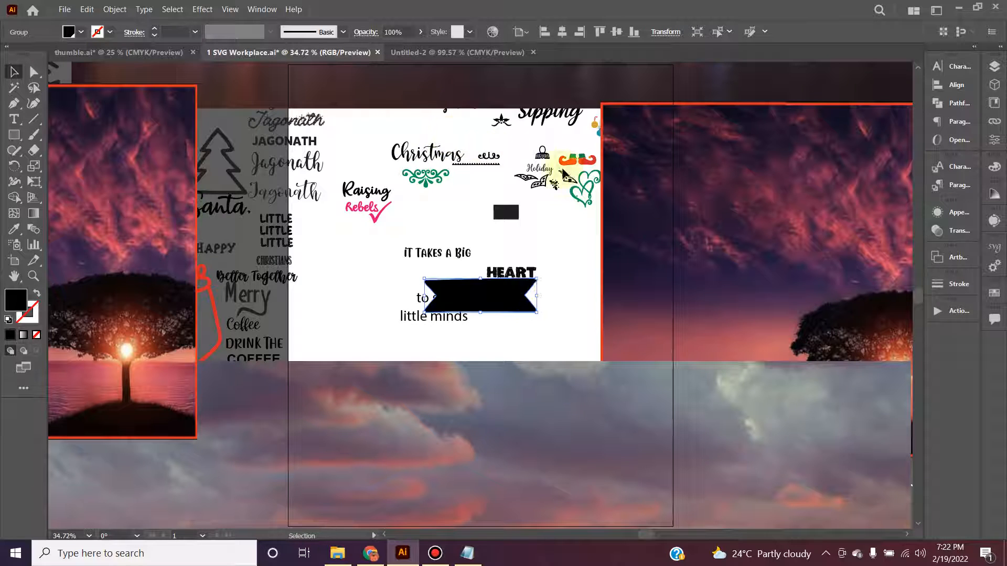
left_click_drag(536, 313, 450, 283)
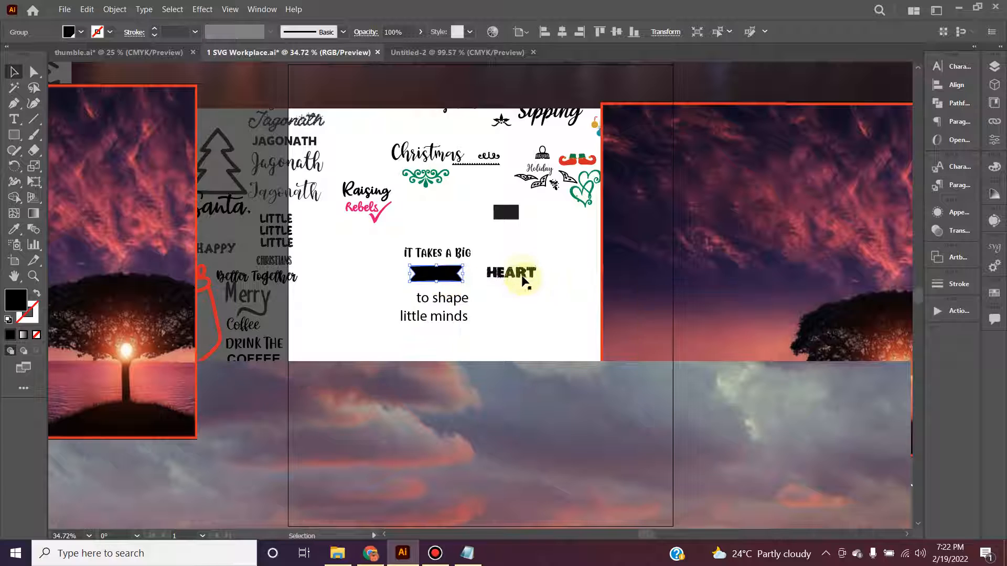
Recolor the word "HEART" white by sampling the artboard background with the Eyedropper
left_click(522, 276)
key("i")
left_click(526, 240)
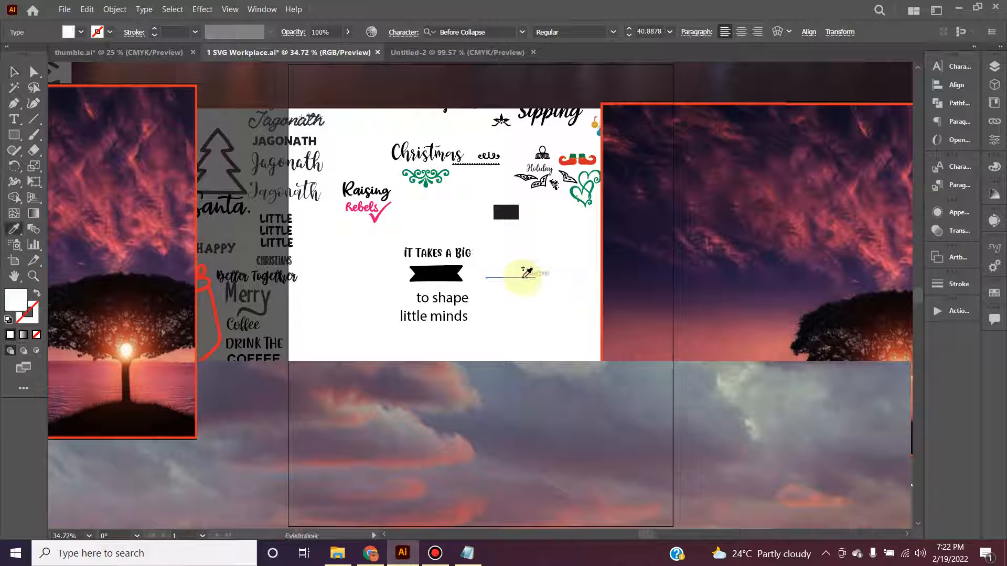
key("v")
left_click(501, 317)
scroll(501, 316, "up", 3)
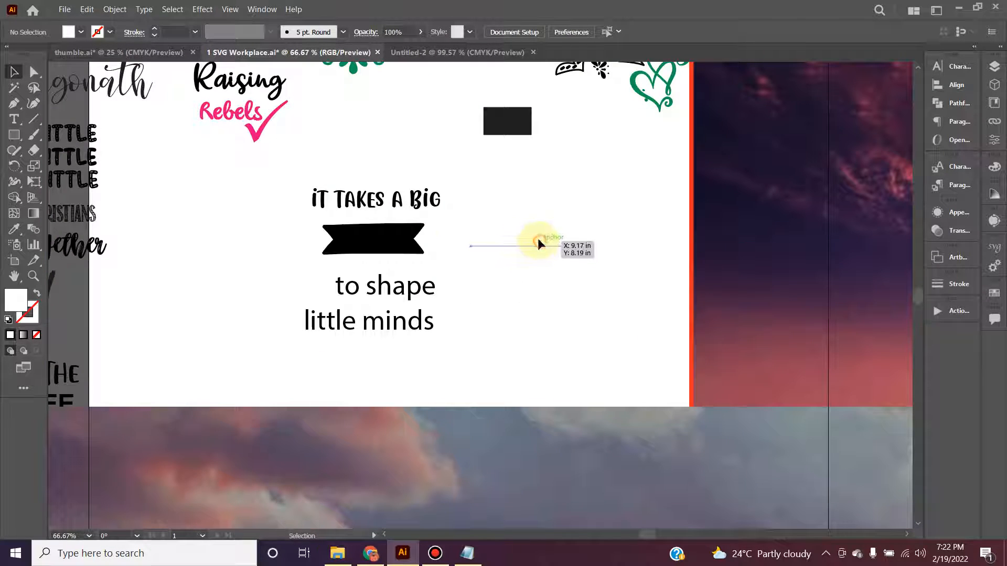
Move the white "HEART" text onto the black ribbon and bring it to the front
left_click(371, 244)
right_click(371, 244)
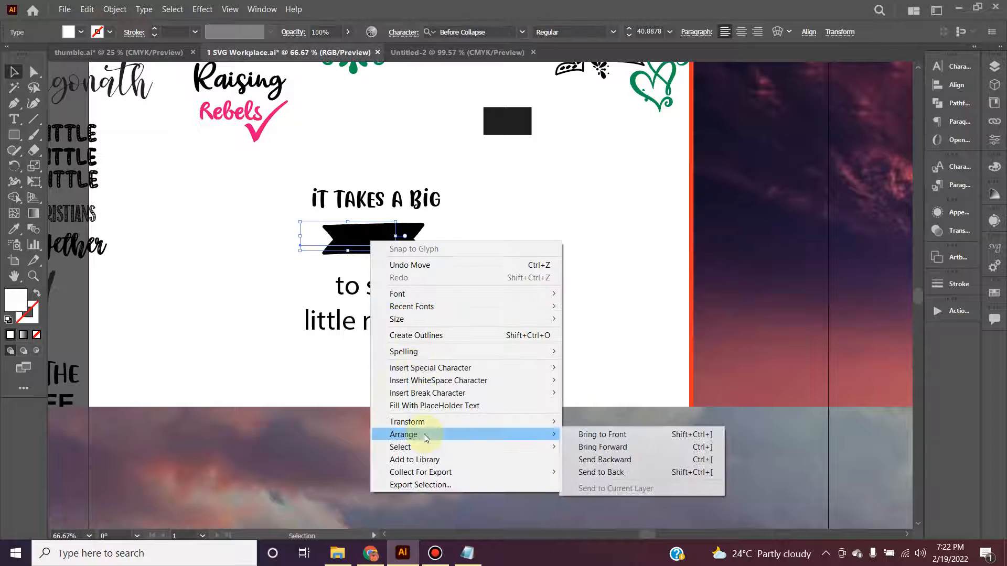
mouse_move(457, 426)
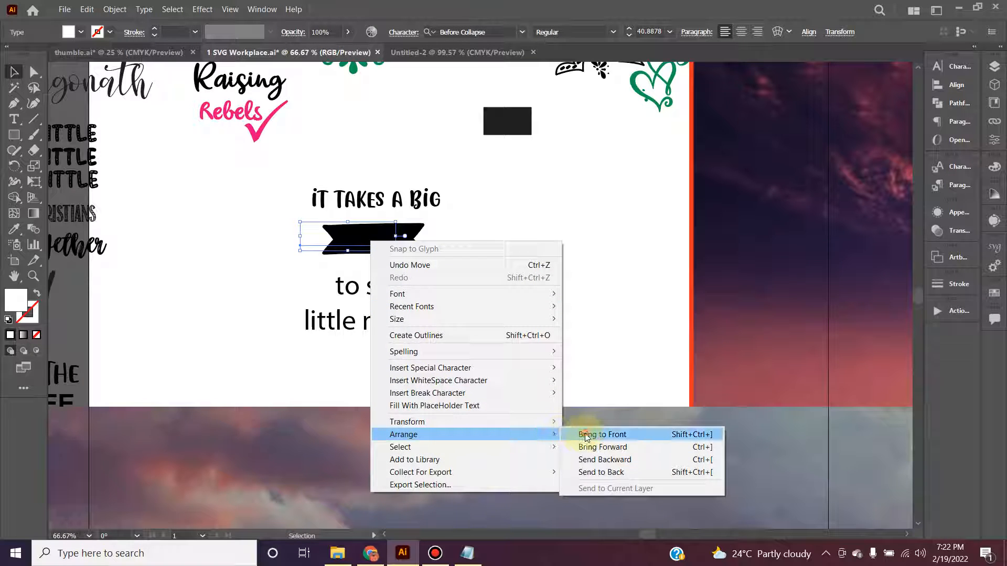
left_click(590, 434)
left_click(586, 279)
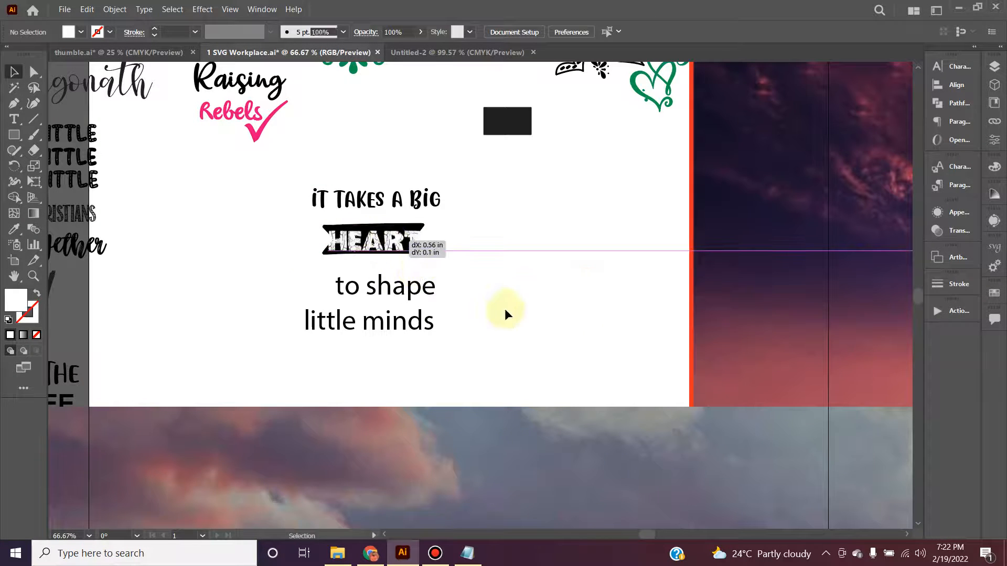
Scale the "HEART" text down to about 33.4 pt and center it inside the black ribbon
left_click(370, 238)
scroll(213, 278, "up", 3)
scroll(726, 296, "up", 3)
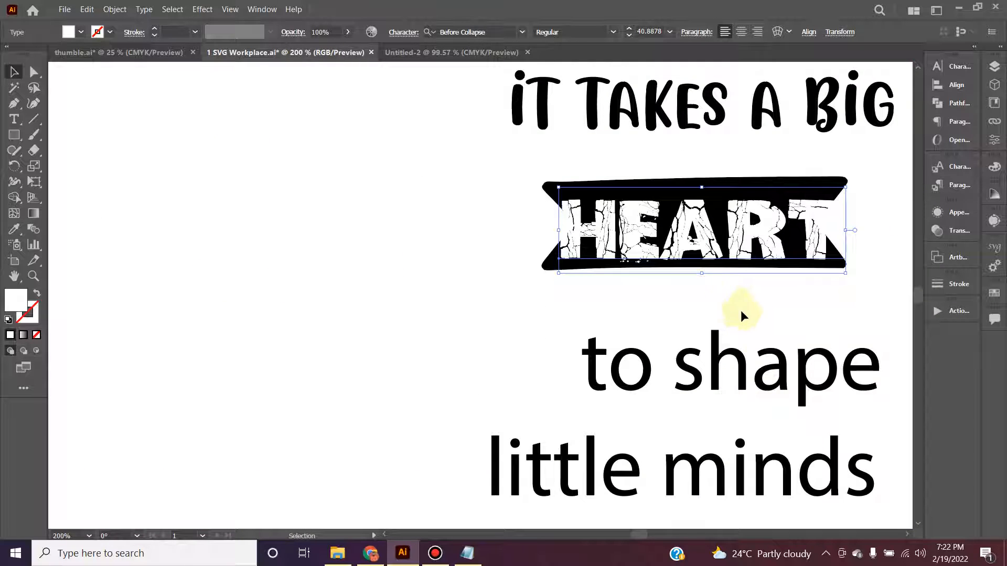
left_click_drag(755, 330, 481, 396)
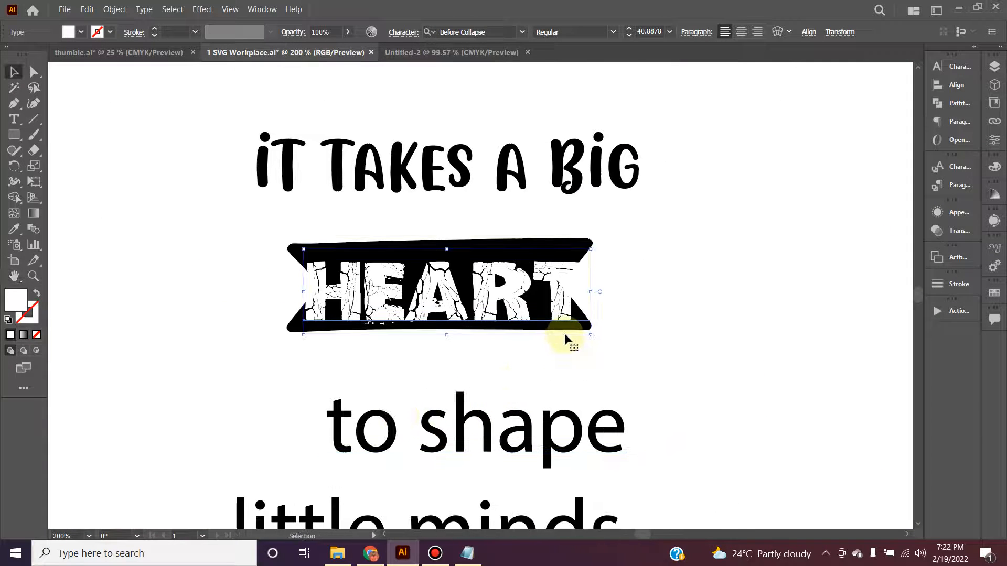
left_click_drag(591, 336, 559, 326)
left_click_drag(489, 302, 487, 301)
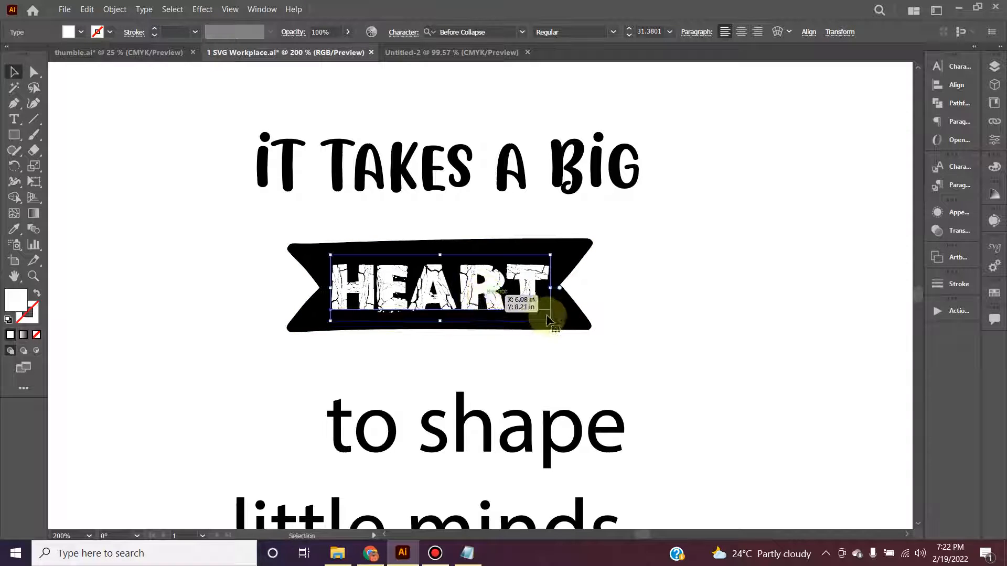
left_click_drag(552, 324, 562, 331)
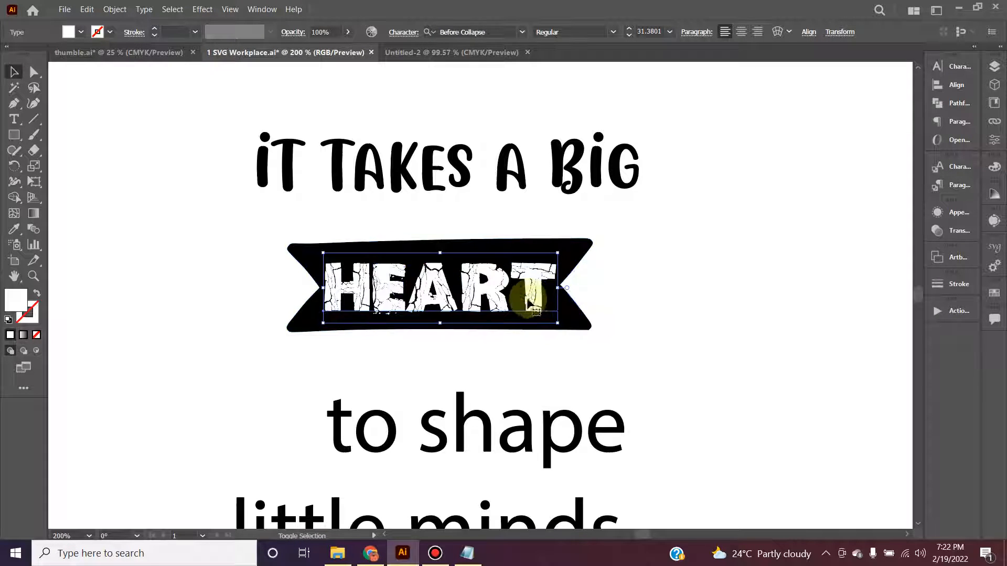
left_click_drag(528, 298, 526, 293)
left_click(519, 344)
left_click(495, 284)
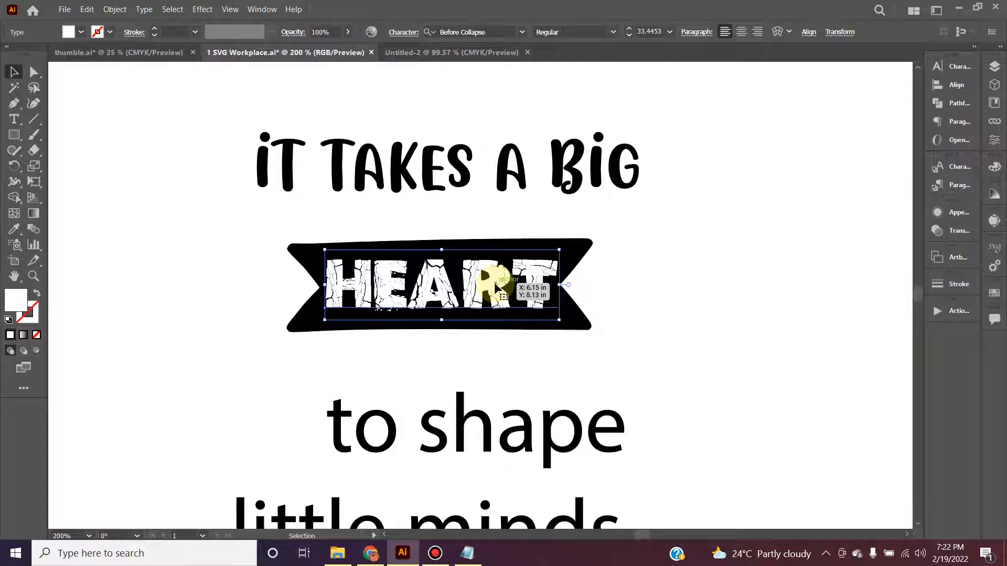
Group "HEART" with the ribbon, move the group up under "it takes a big", and enlarge it slightly to nearly match that line's width
left_click(297, 327, "shift")
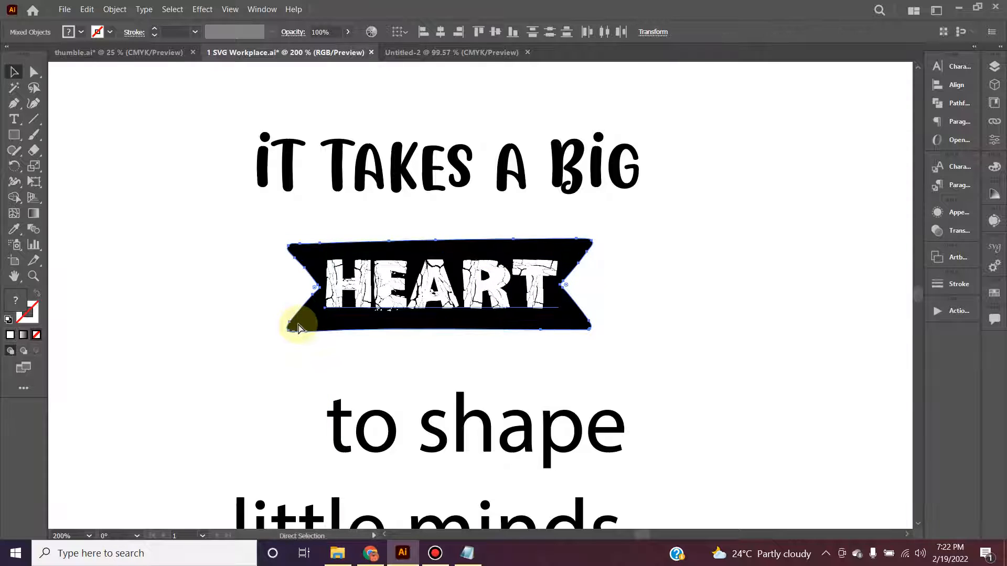
key("v")
key("ctrl+g")
left_click_drag(461, 283, 451, 259)
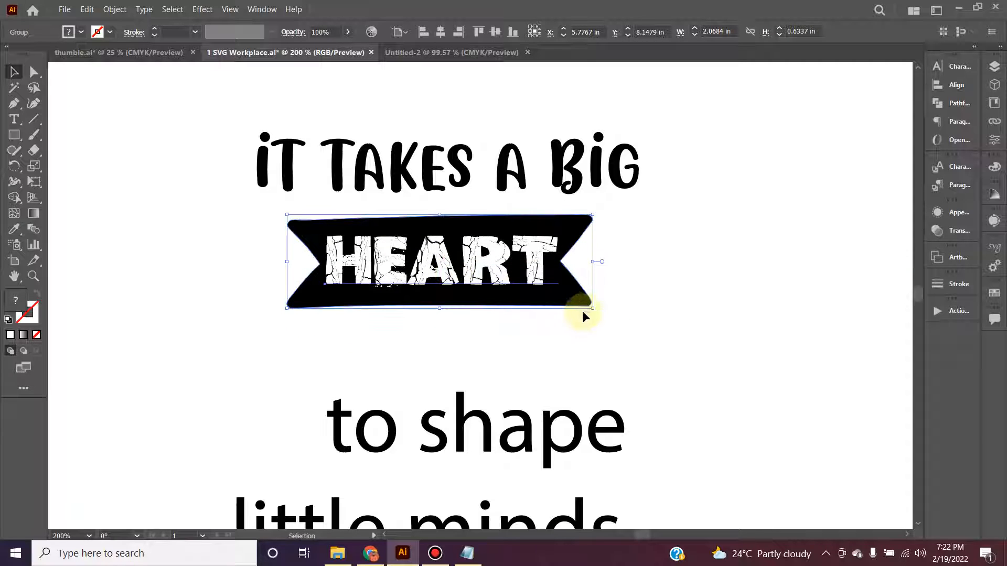
left_click_drag(591, 309, 618, 314)
left_click_drag(546, 291, 545, 292)
left_click(692, 322)
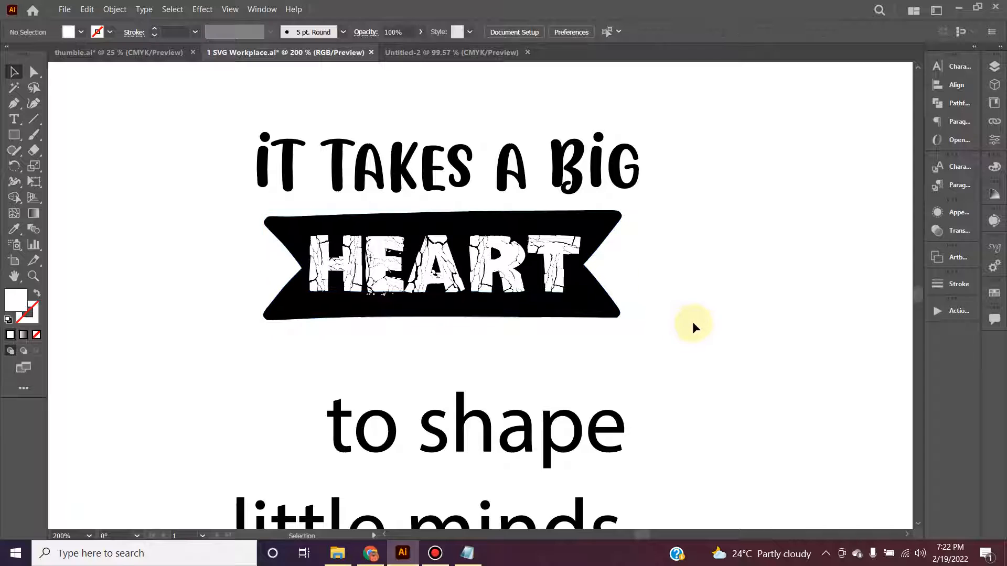
Apply the FLOTTA style of "it takes a big" to "to shape" and move it up beneath the ribbon
scroll(693, 322, "down", 1)
scroll(692, 322, "down", 1)
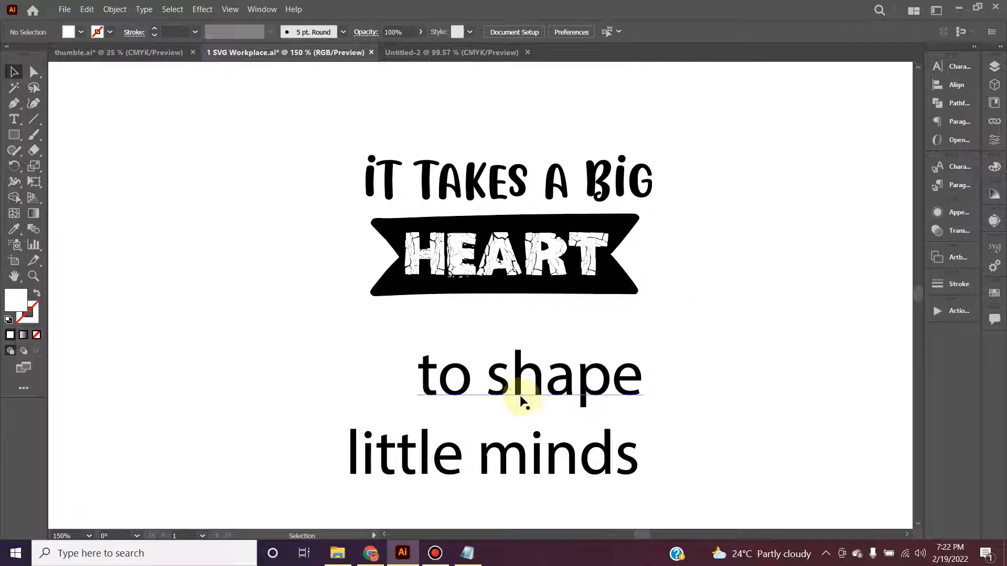
left_click(529, 384)
key("i")
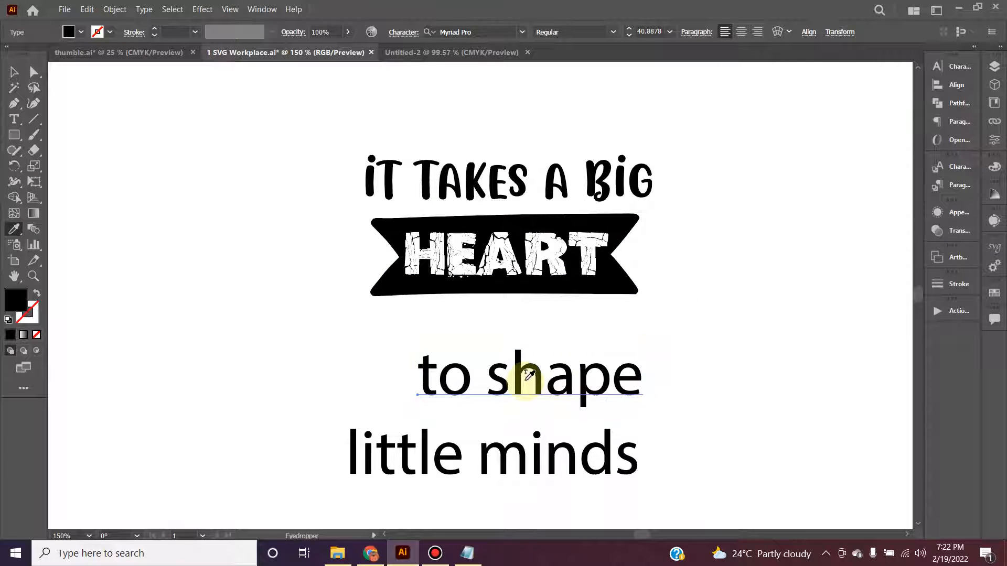
left_click(575, 171)
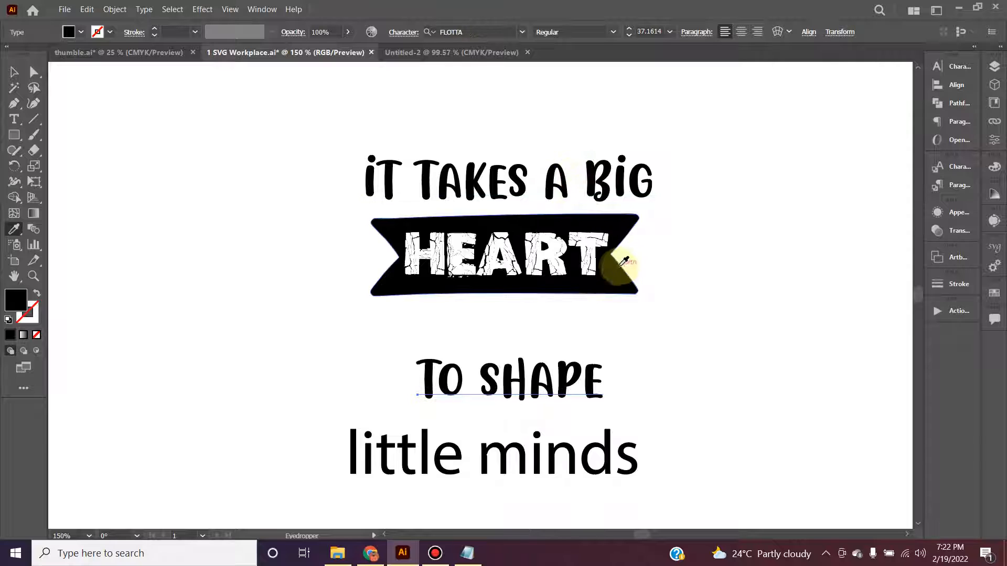
key("v")
left_click_drag(576, 391, 575, 358)
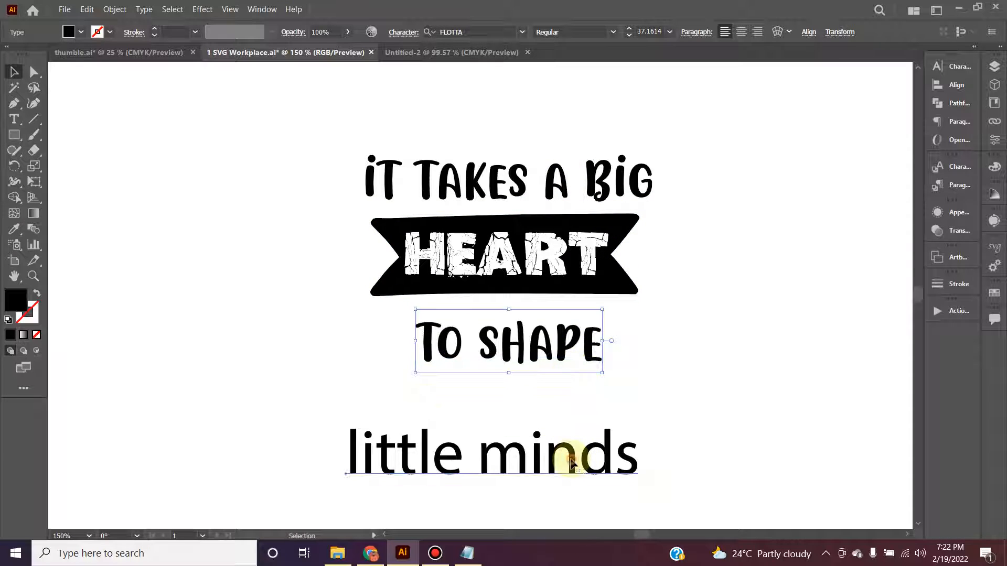
Apply the FLOTTA style of "it takes a big" to "little minds" and move it up, centered under "to shape"
left_click(568, 461)
key("i")
left_click(552, 184)
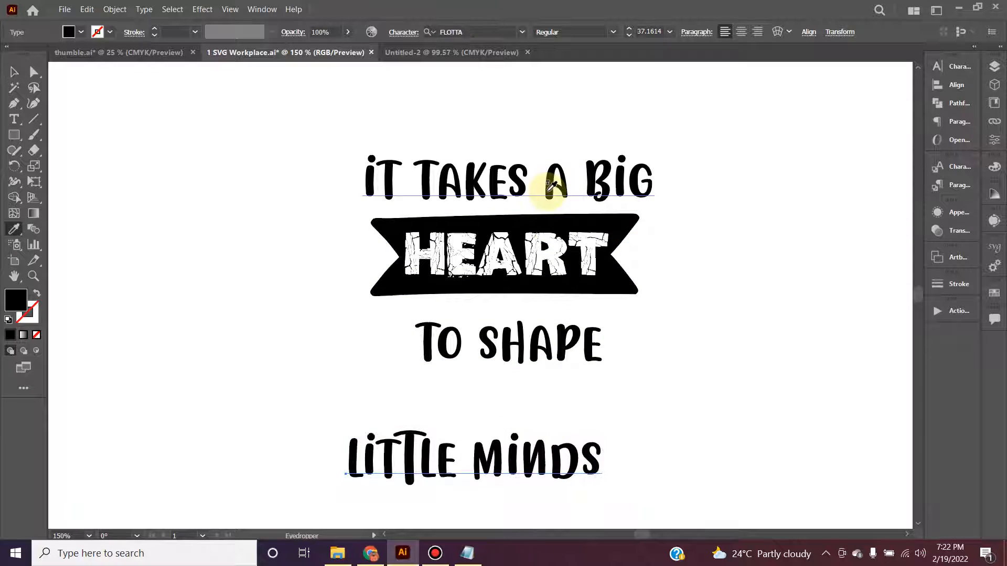
key("v")
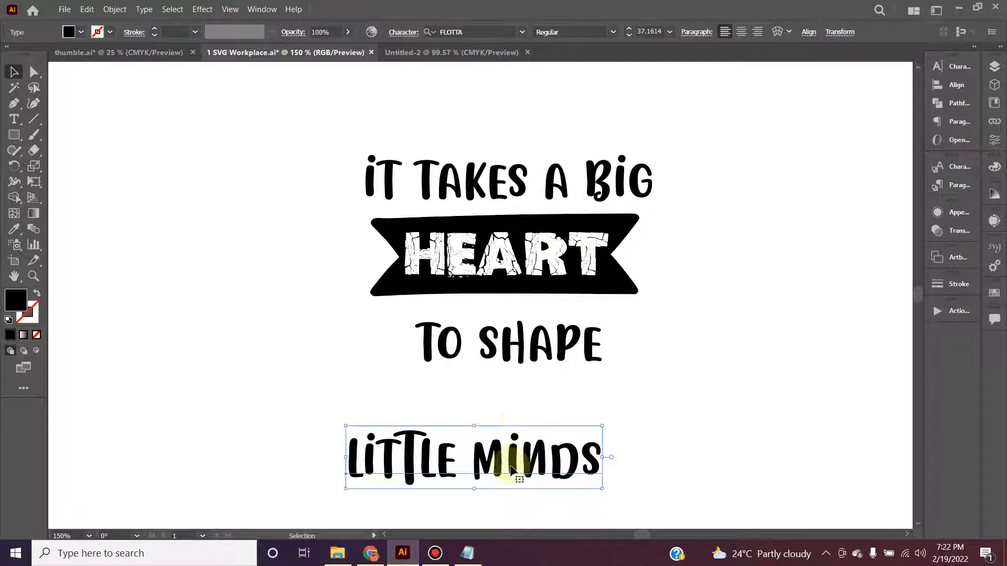
left_click_drag(511, 467, 557, 419)
left_click(508, 446)
Copy the small tilted black heart from the ornament collection and paste it onto the artboard beside the quote
scroll(508, 447, "down", 4)
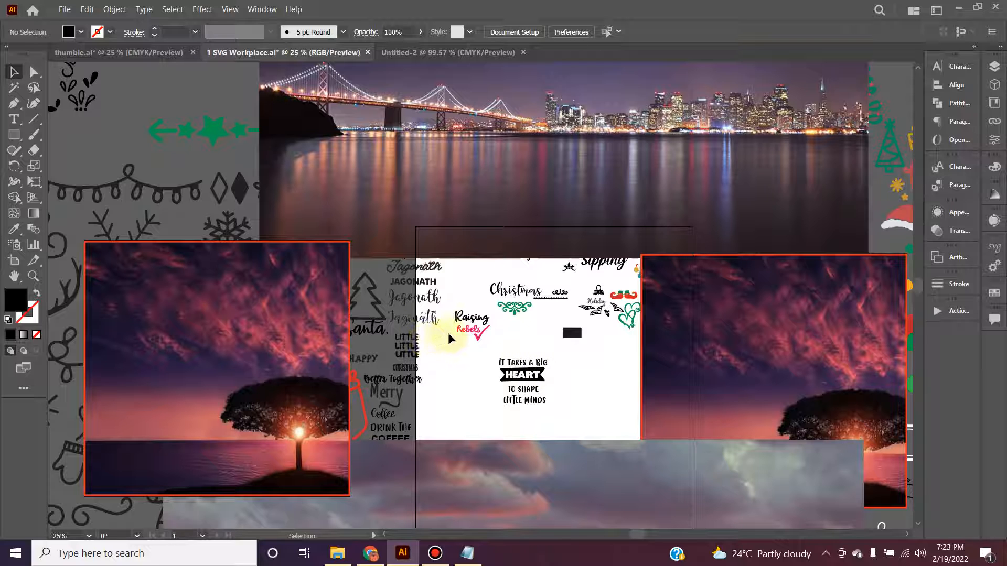
scroll(450, 337, "up", 5)
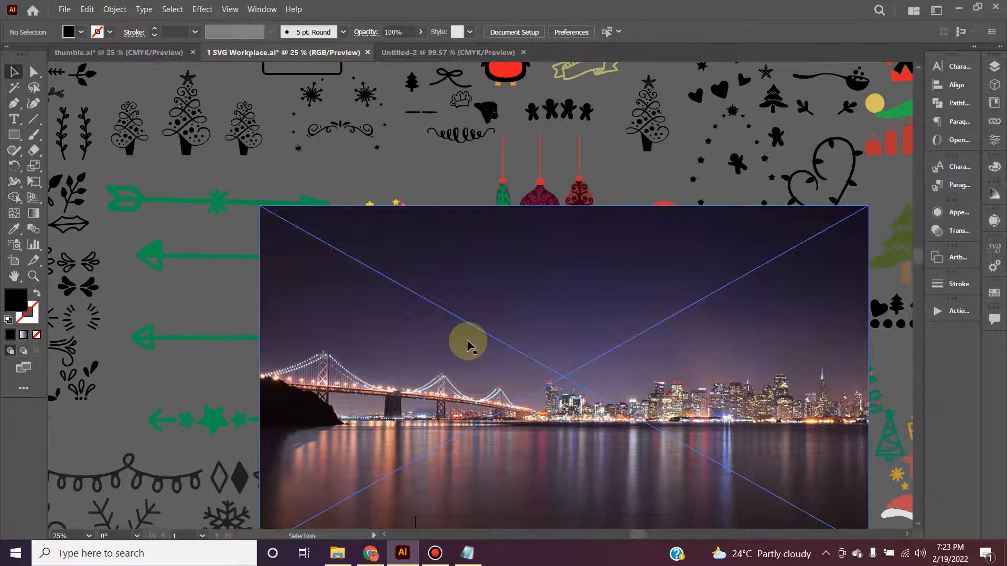
scroll(467, 344, "up", 2)
scroll(727, 180, "up", 1)
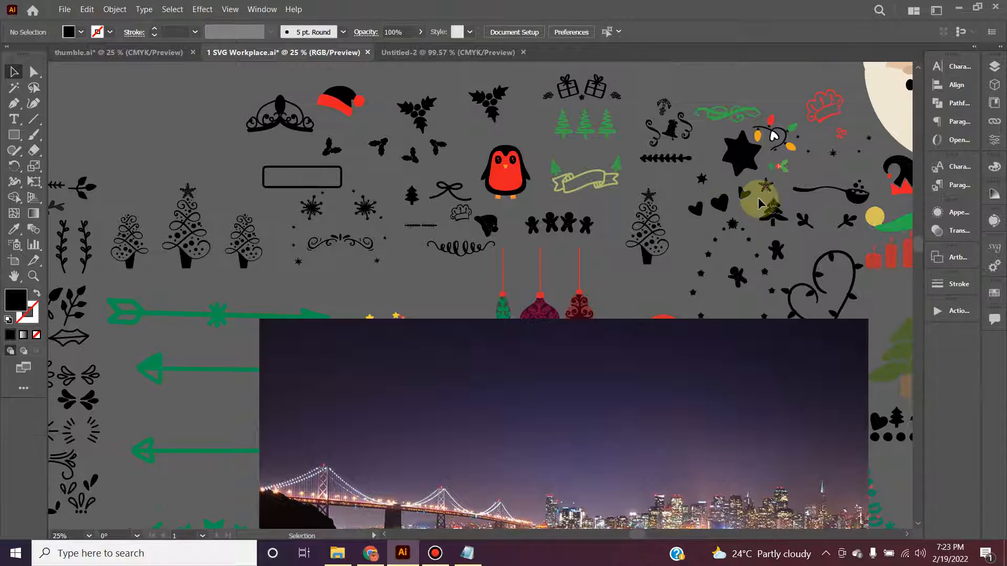
left_click(745, 199)
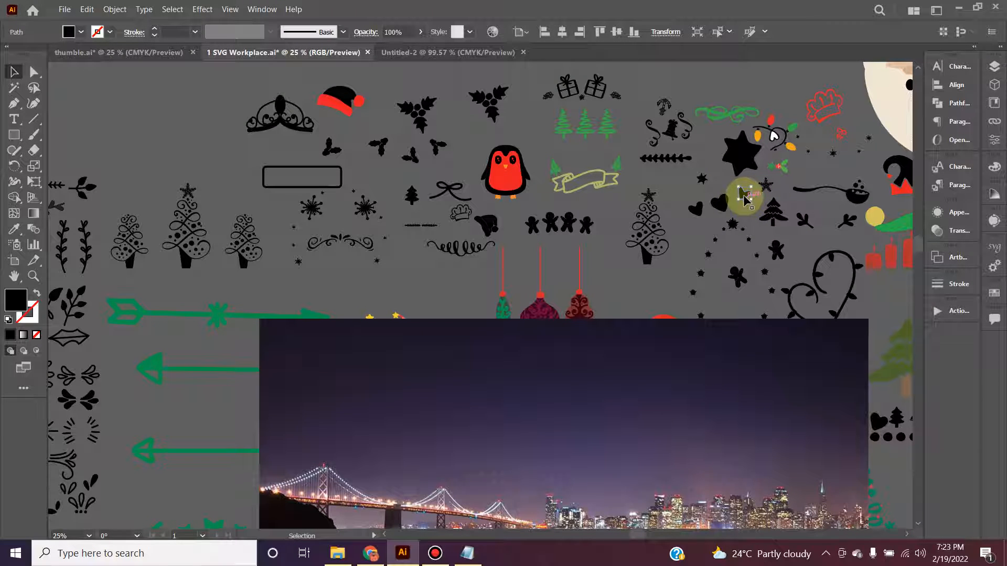
left_click_drag(744, 198, 545, 317)
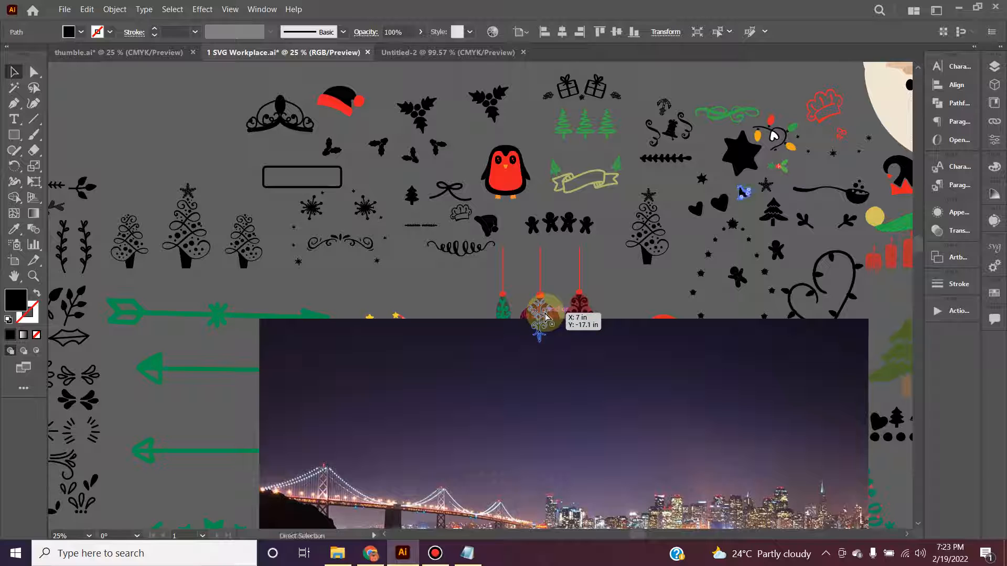
key("ctrl+0")
key("ctrl+v")
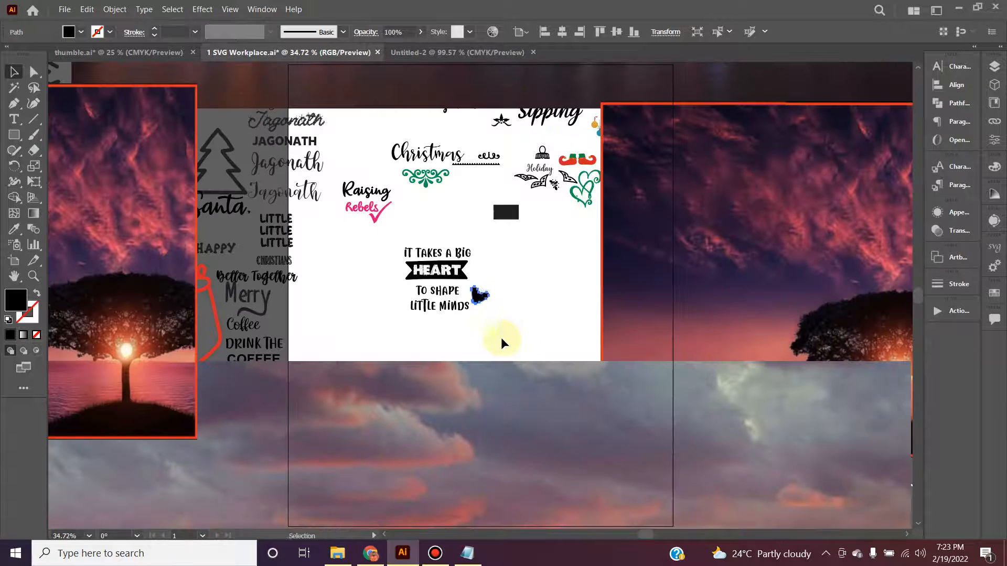
Rotate the pasted heart upright and shrink it to a small accent beside "to shape little minds"
scroll(498, 337, "up", 4)
scroll(482, 251, "up", 1)
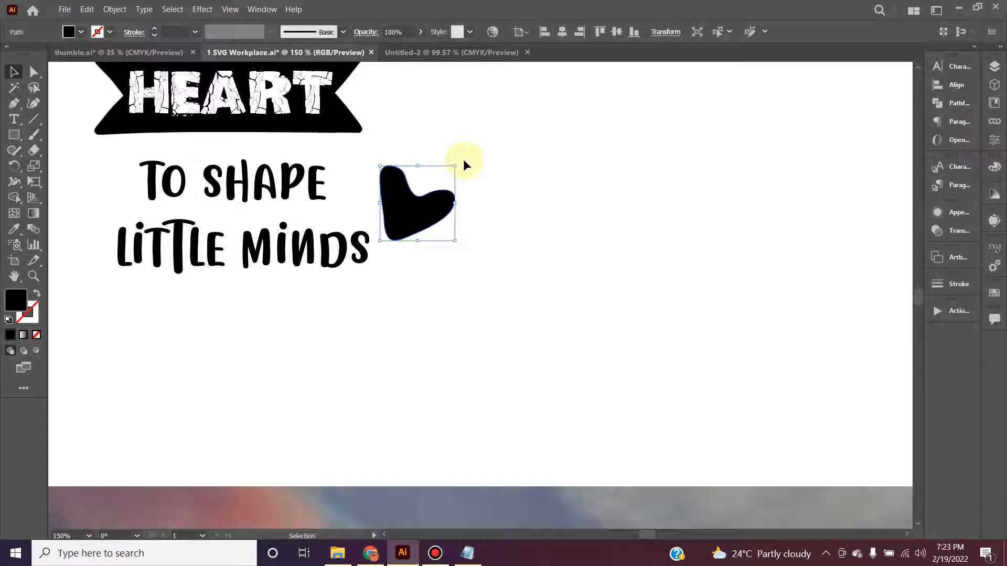
left_click_drag(456, 160, 438, 142)
left_click_drag(468, 218, 442, 204)
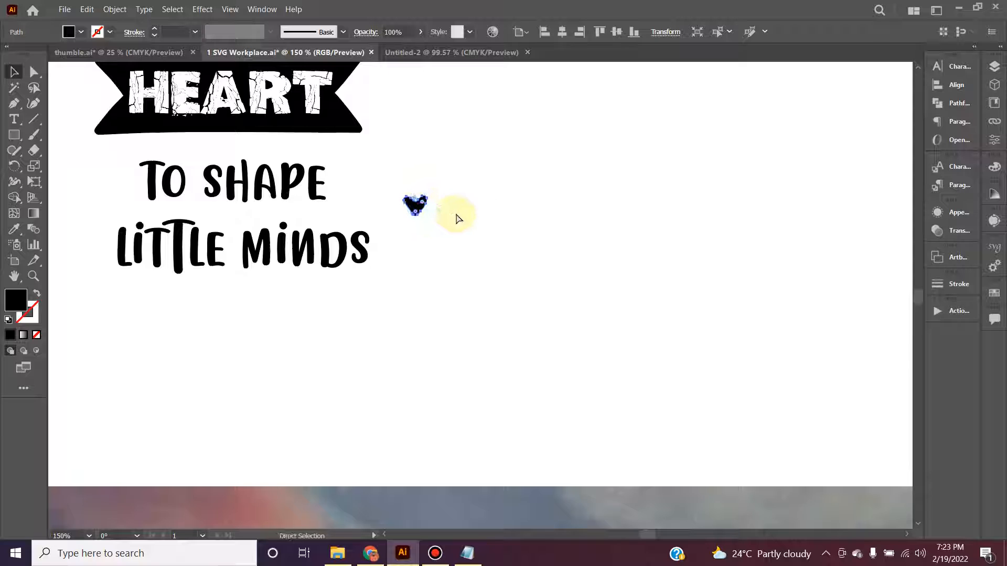
key("ctrl+c")
key("ctrl+v")
left_click_drag(488, 295, 440, 226)
key("ctrl+=")
key("Delete")
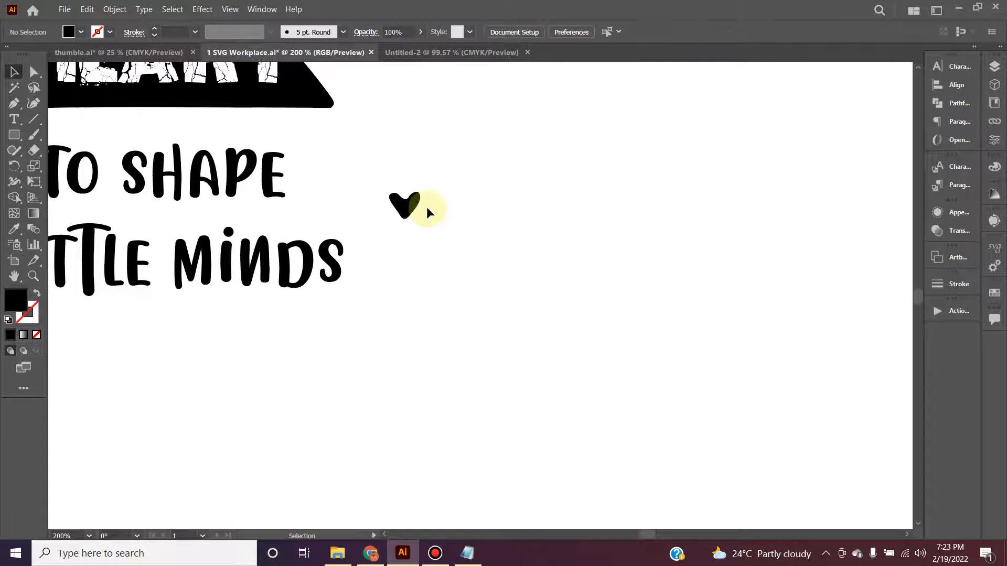
Copy the black triangle border under the "Christmas" sample and place the copy above "it takes a big"
scroll(426, 207, "down", 3)
scroll(551, 263, "up", 2)
scroll(440, 243, "up", 3)
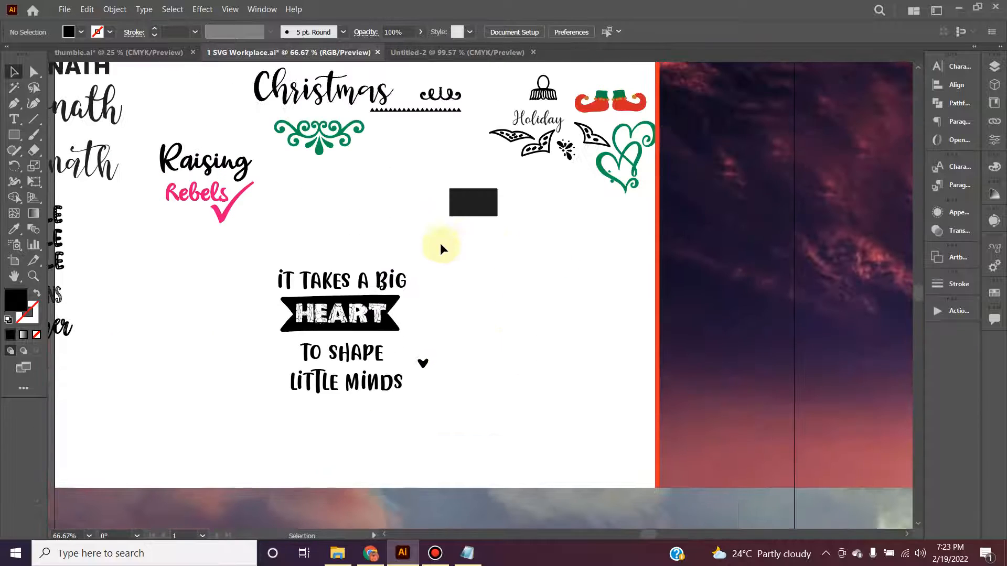
left_click(419, 110)
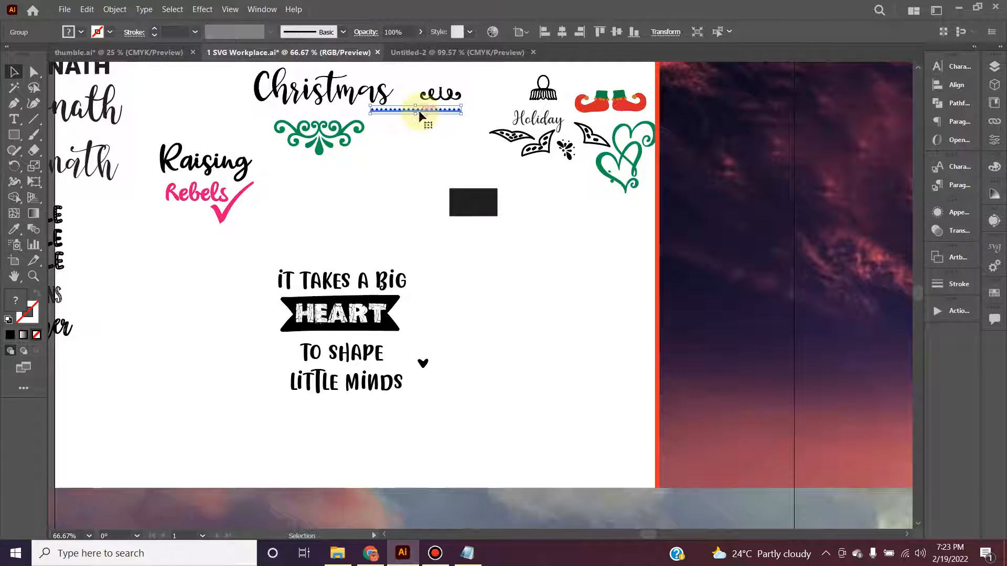
key("ctrl+c")
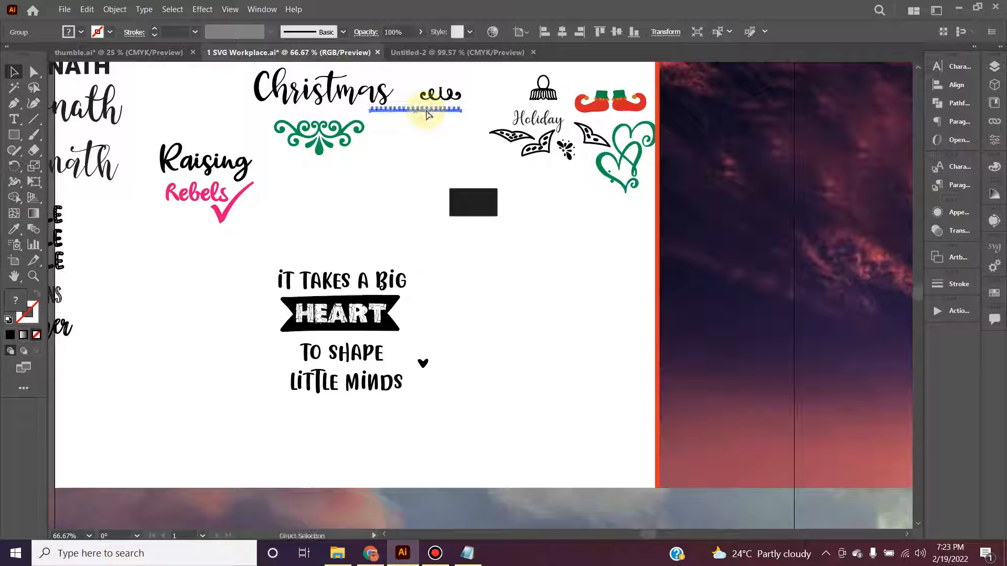
key("ctrl+v")
left_click_drag(527, 298, 354, 270)
left_click(479, 347)
Move the small heart above "it takes a big", beside the triangle border, and duplicate the border on the heart's other side
scroll(316, 256, "up", 1)
left_click_drag(472, 420, 429, 271)
left_click(330, 269)
left_click(150, 346)
scroll(149, 347, "up", 2)
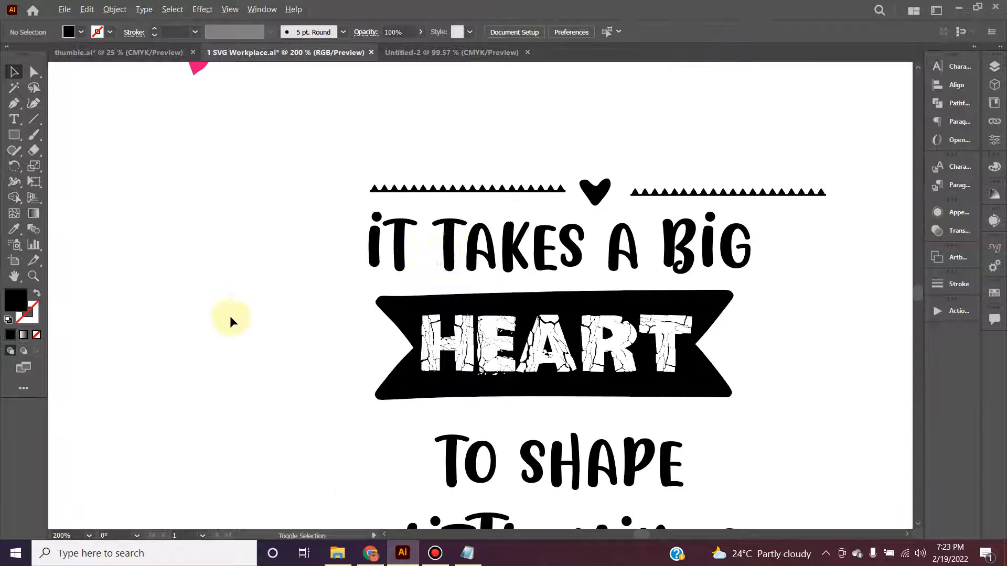
Shrink the triangle border above "it takes", lower it toward the text, and move the small heart closer to its inner end
left_click(515, 197)
left_click_drag(567, 187, 482, 196)
left_click(497, 196)
left_click(445, 192)
left_click(487, 139)
left_click(598, 193)
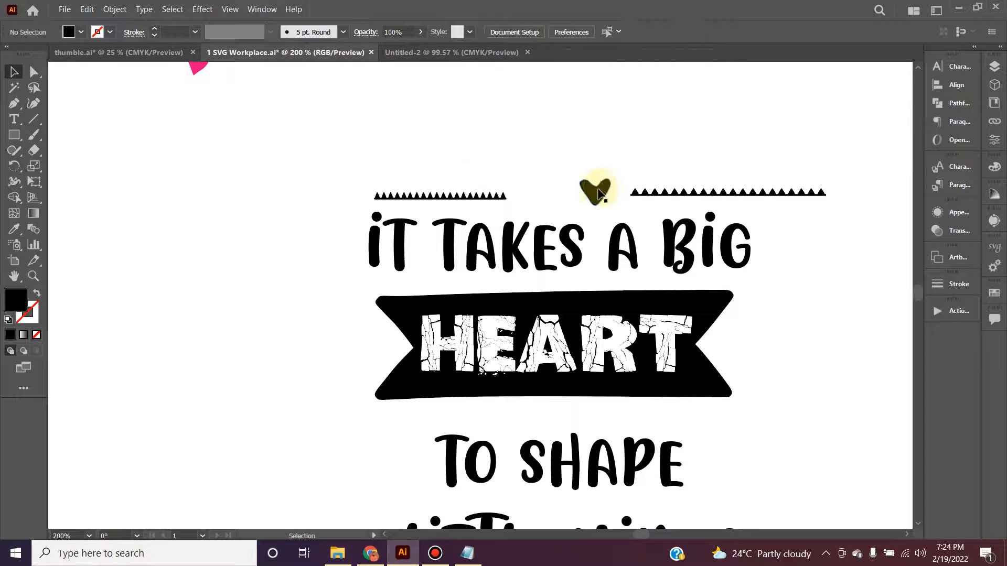
left_click_drag(599, 193, 542, 193)
Delete the larger triangle border beside the heart and replace it with a copy of the shrunken border above "big"
left_click(726, 190)
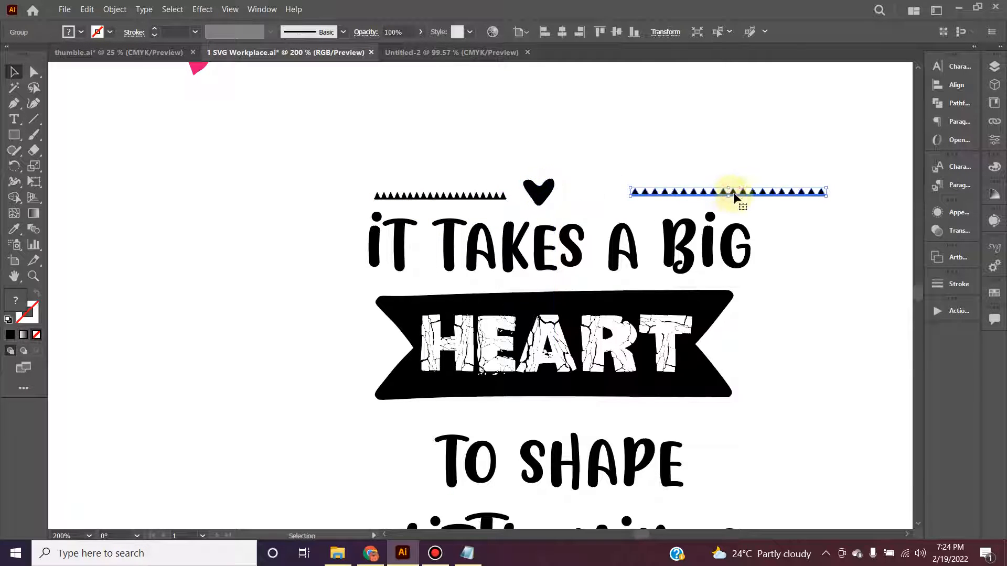
key("Delete")
left_click(471, 199)
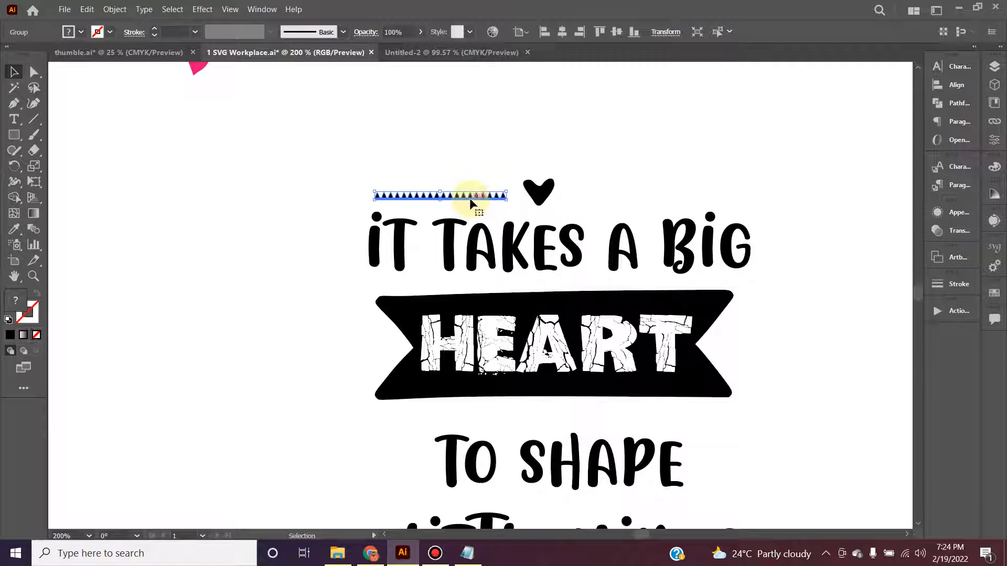
left_click_drag(472, 202, 728, 193)
Lengthen both triangle borders toward the middle and place the small heart between them
left_click_drag(545, 193, 581, 145)
left_click(505, 196)
left_click_drag(507, 196, 532, 198)
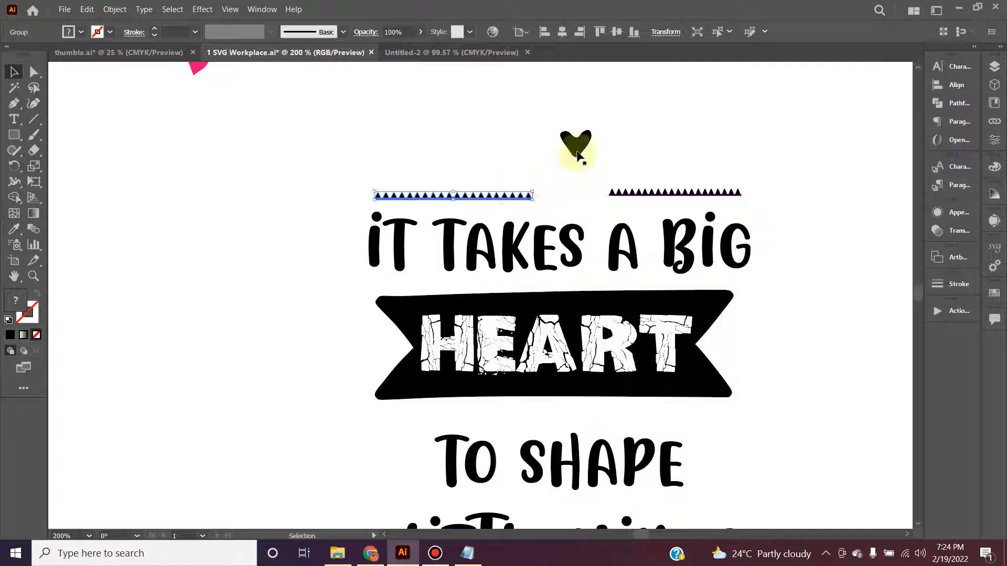
left_click_drag(576, 146, 599, 197)
left_click(613, 195)
left_click(641, 145)
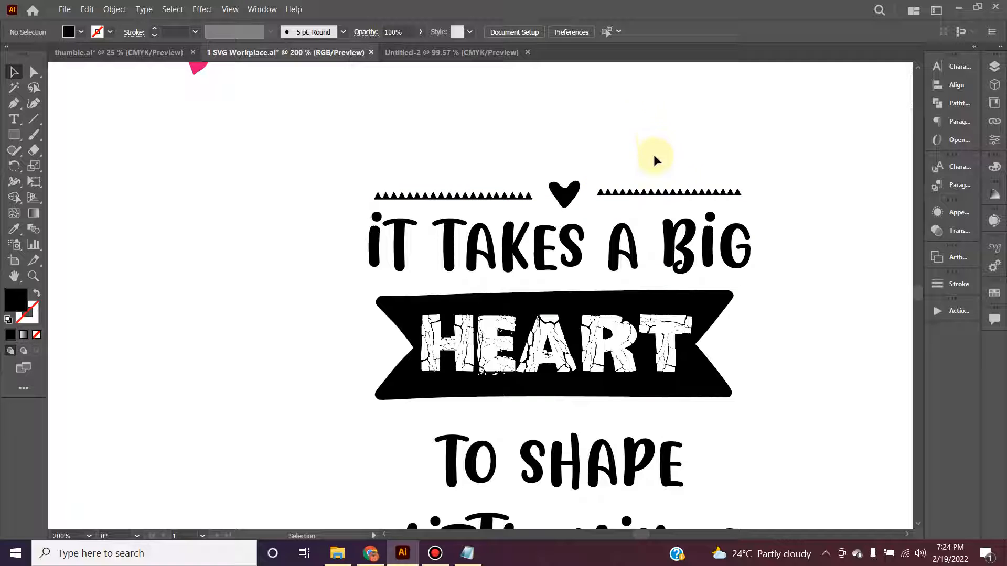
Shift the border above "big" slightly outward and center the heart between the two borders
left_click_drag(673, 195, 699, 194)
left_click(722, 147)
left_click_drag(563, 191, 569, 187)
left_click(632, 142)
Move "to shape" and "little minds" up toward the banner to tighten the line spacing
scroll(656, 152, "down", 1)
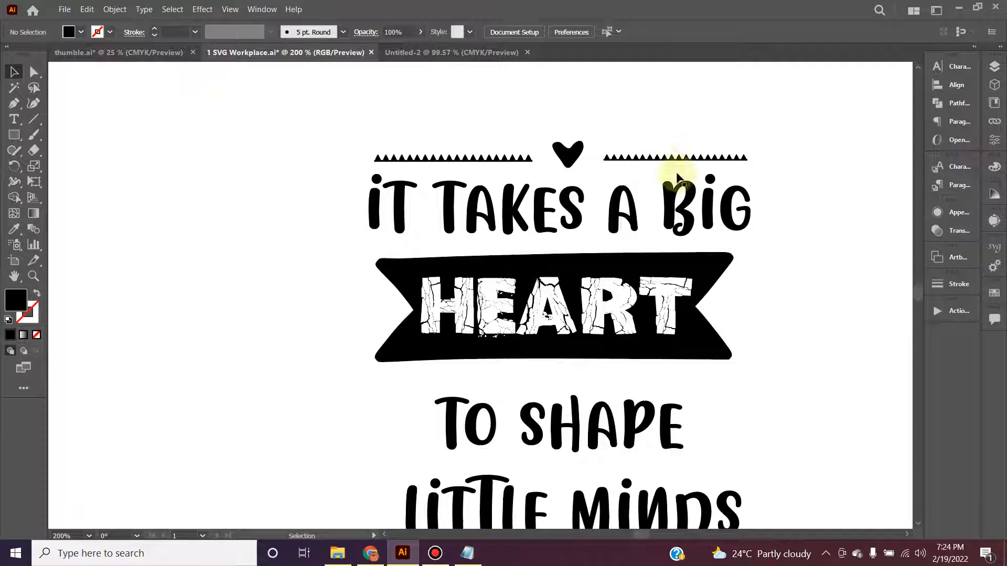
scroll(735, 210, "down", 2)
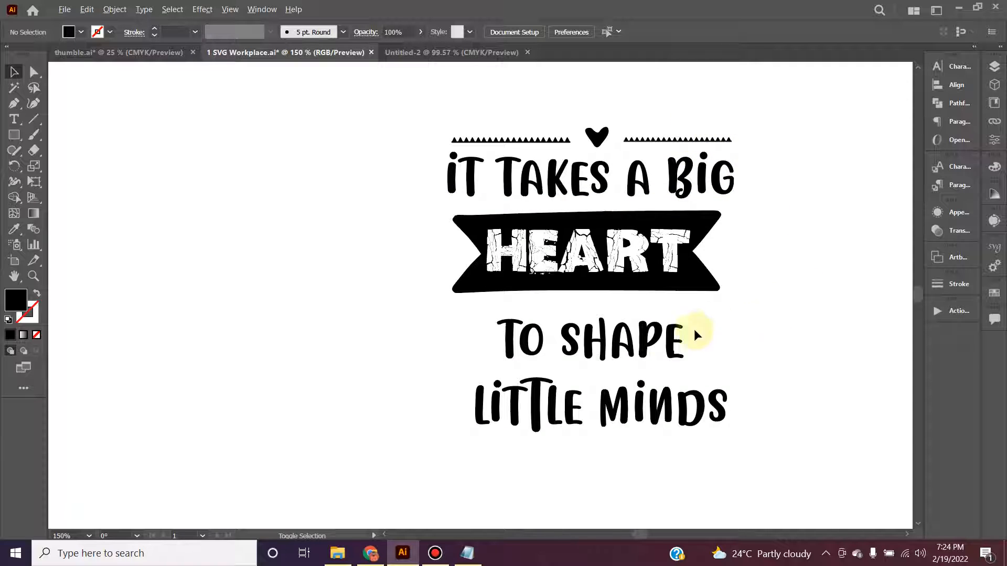
mouse_move(659, 339)
left_mouse_down()
mouse_move(663, 326)
mouse_move(664, 348)
left_mouse_up()
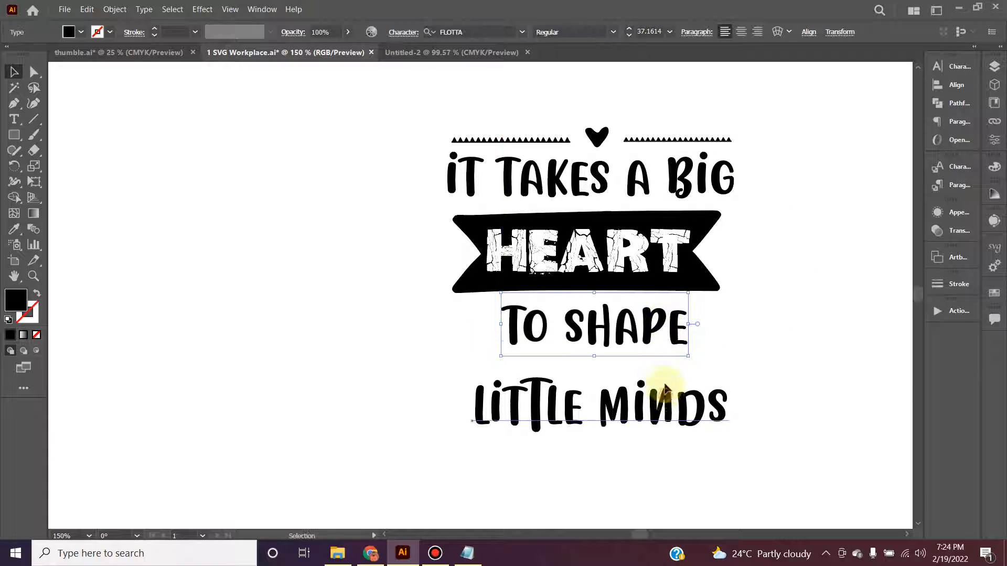
left_click_drag(663, 399, 665, 378)
left_click(743, 333)
Find the black candle icon in the Christmas clip-art collection outside the artboard and copy it
scroll(550, 322, "down", 4)
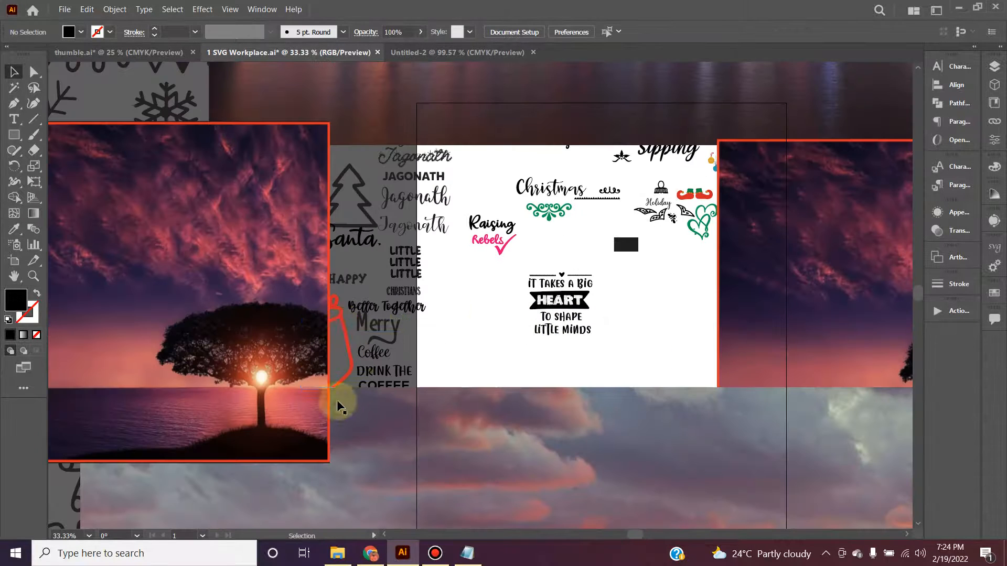
key("h")
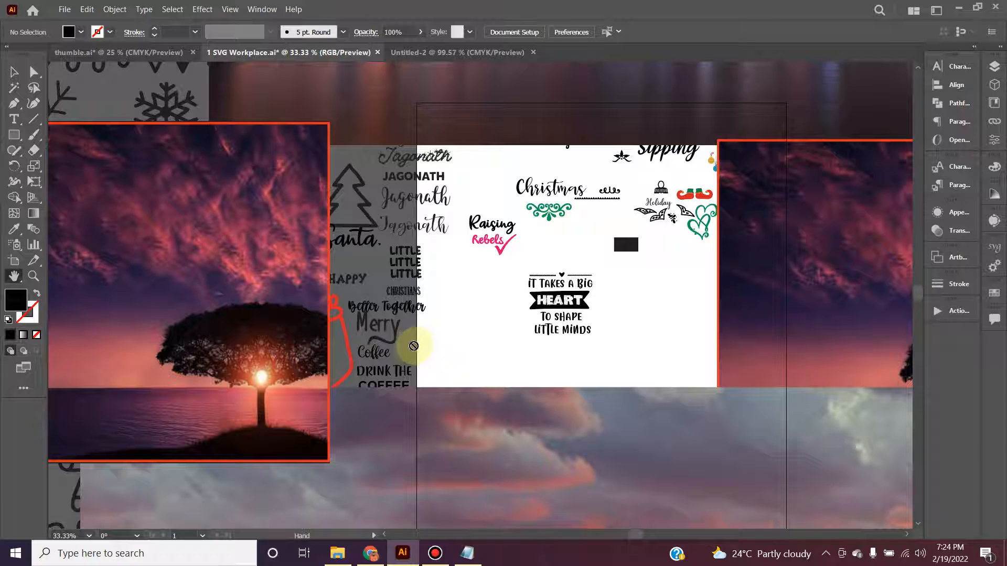
mouse_move(269, 304)
left_mouse_down()
mouse_move(387, 352)
mouse_move(508, 322)
mouse_move(561, 254)
left_mouse_up()
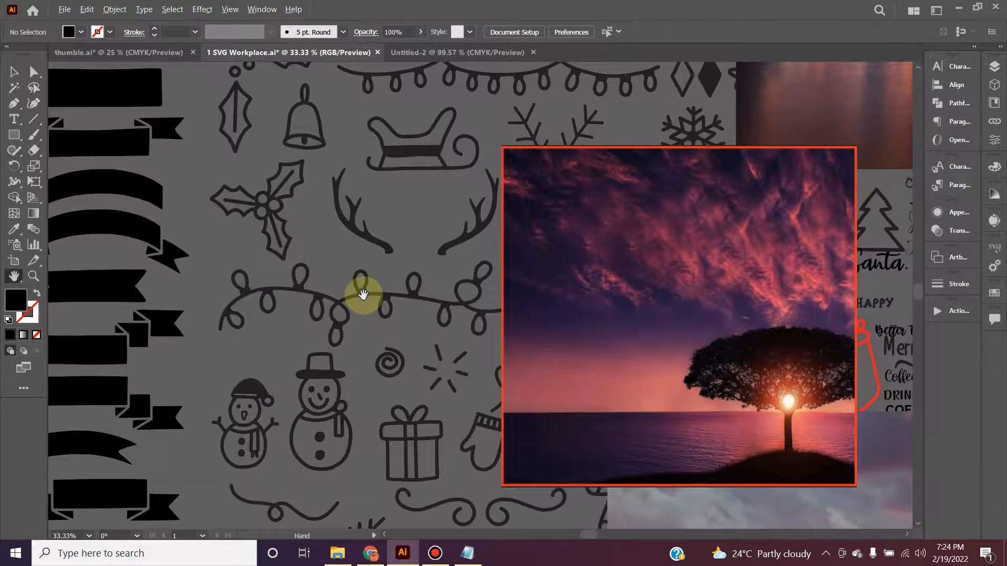
scroll(363, 295, "down", 2)
left_click_drag(321, 290, 550, 163)
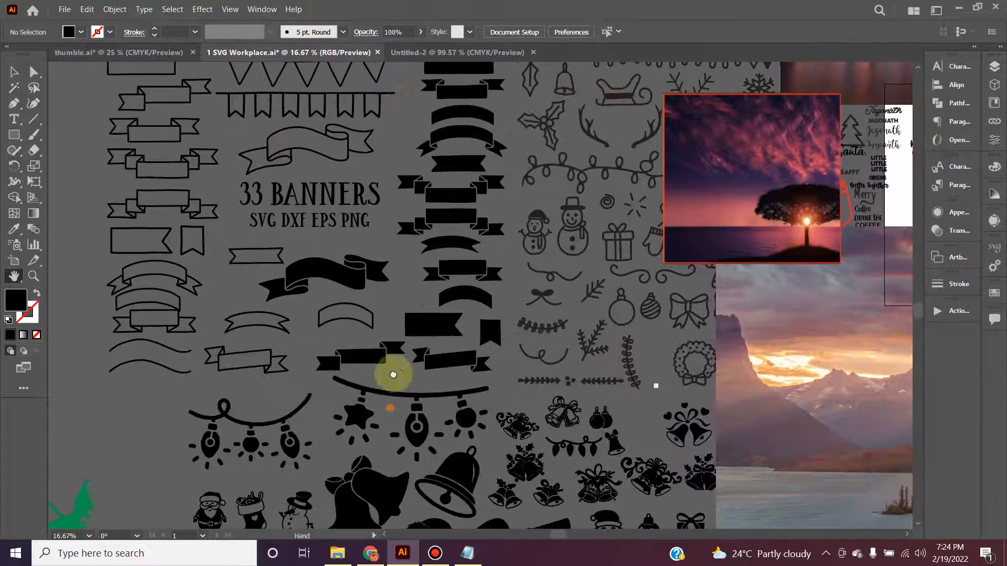
left_click_drag(393, 374, 397, 287)
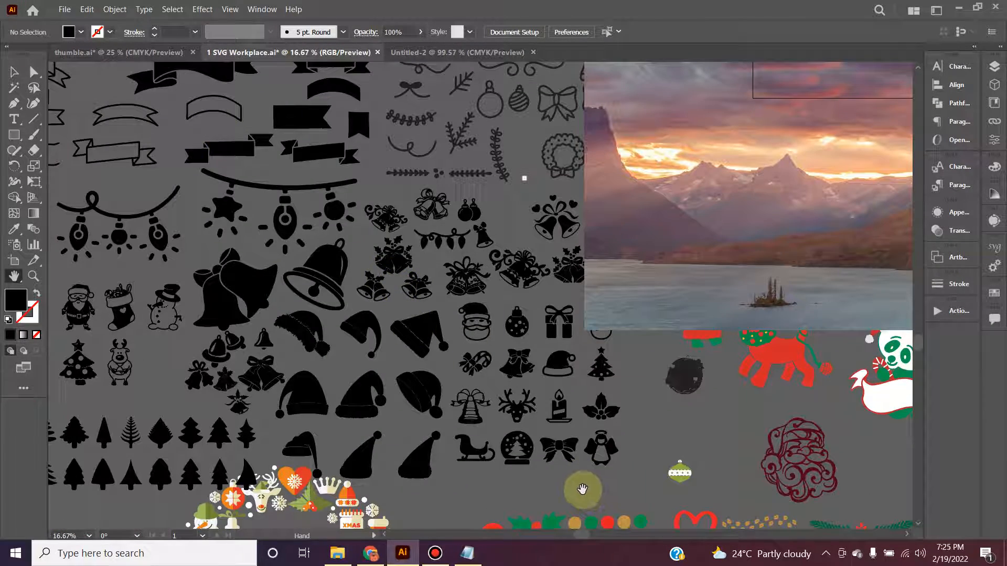
key("v")
left_click_drag(559, 414, 557, 417)
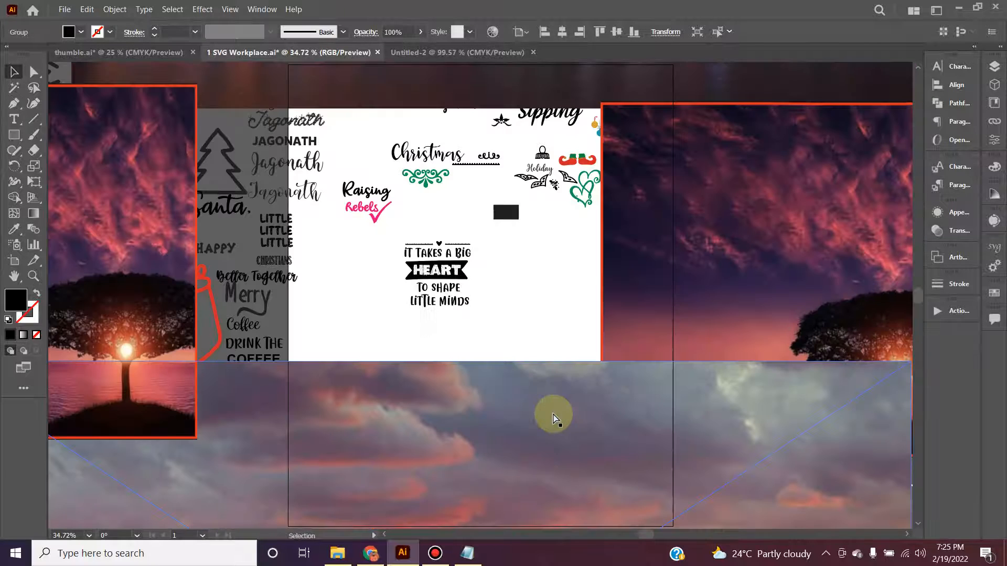
Paste the candle near the quote and shrink it to a small icon beside "little minds"
key("ctrl+v")
scroll(450, 333, "up", 2)
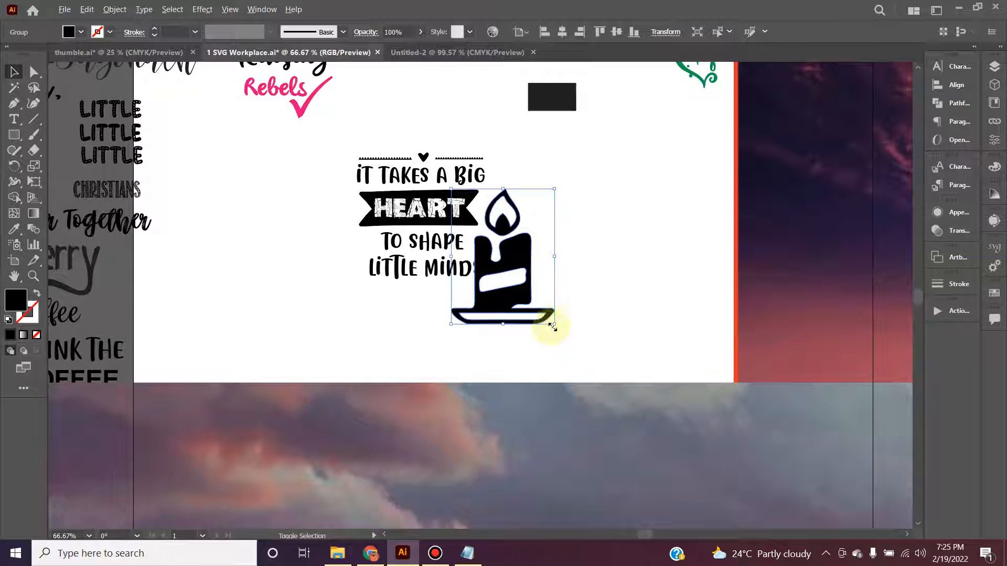
left_click_drag(552, 326, 510, 271)
left_click(392, 317)
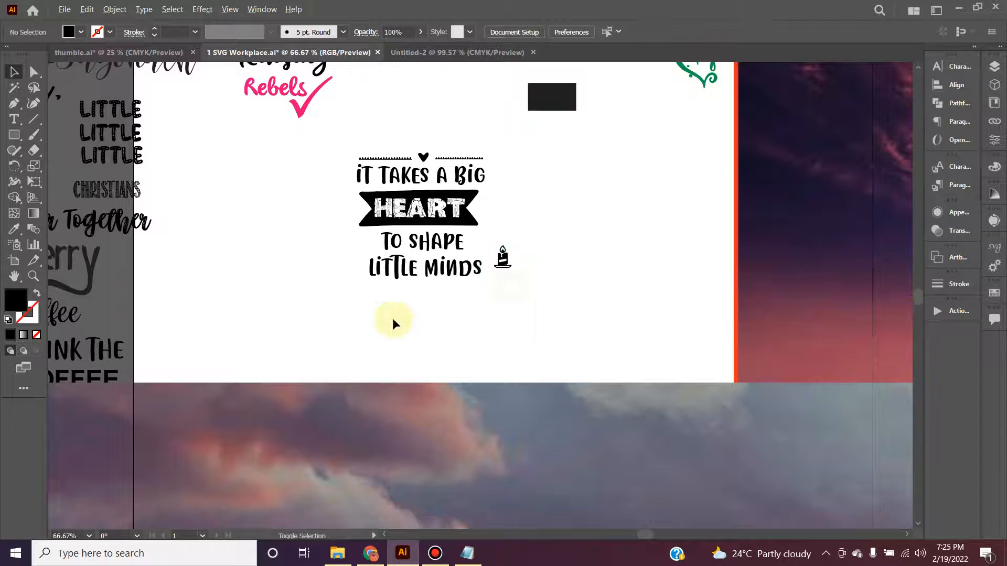
Shift "to shape" to make room and place the small candle in front of the word "to"
scroll(392, 318, "up", 2)
scroll(540, 231, "up", 1)
left_click_drag(515, 236, 515, 237)
left_click_drag(483, 187, 505, 183)
left_click_drag(645, 226, 376, 187)
left_click(493, 332)
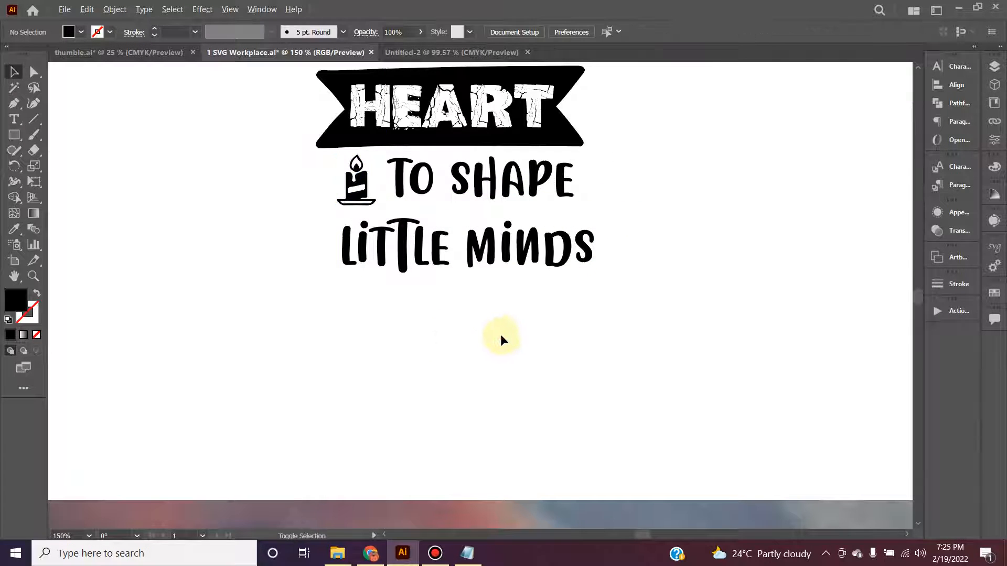
Group all the text, banner and ornaments of the quote design
scroll(501, 335, "down", 2, "alt")
scroll(602, 367, "up", 1)
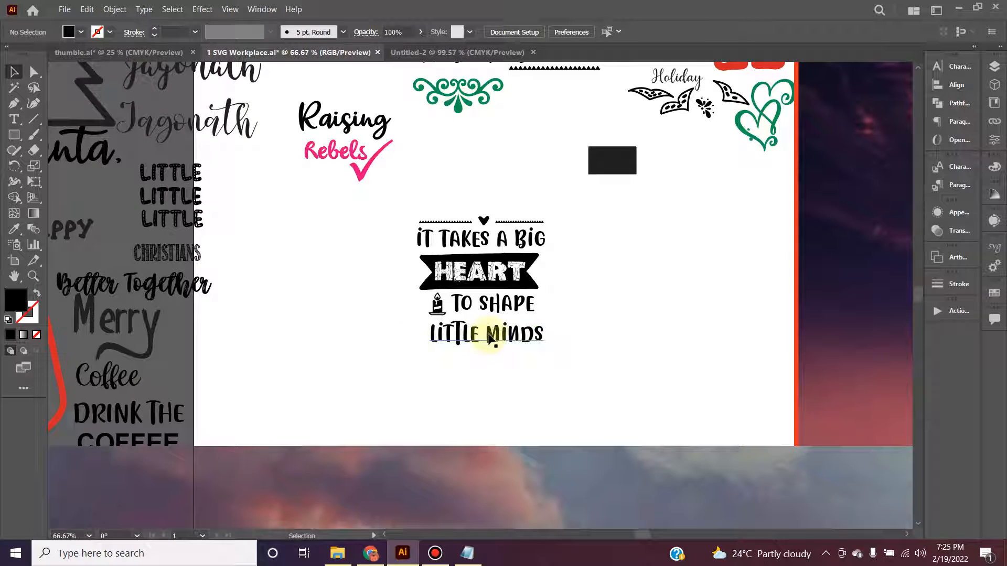
left_click_drag(562, 329, 401, 203)
key("ctrl+g")
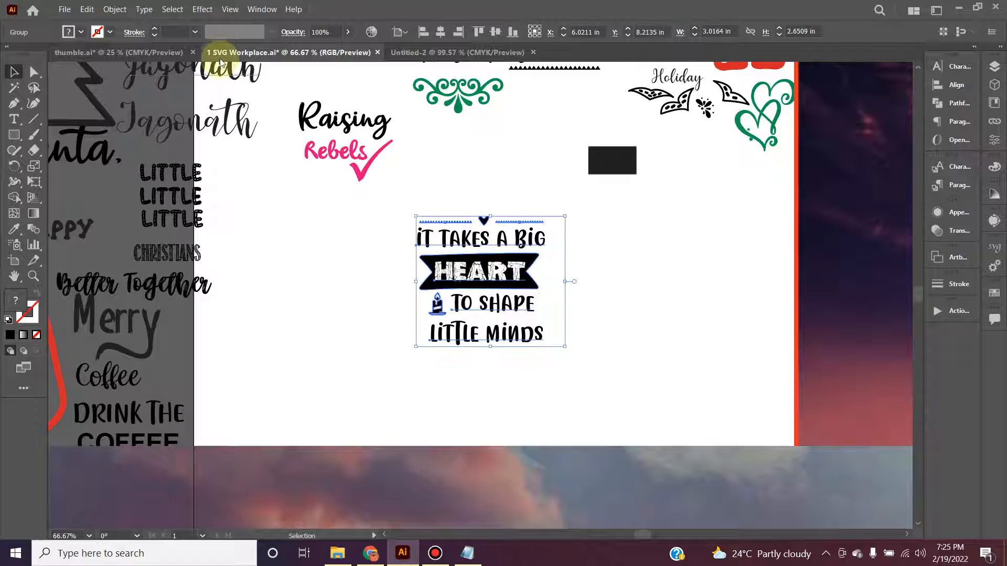
Try to expand the grouped quote's appearance and text into shapes
left_click(114, 9)
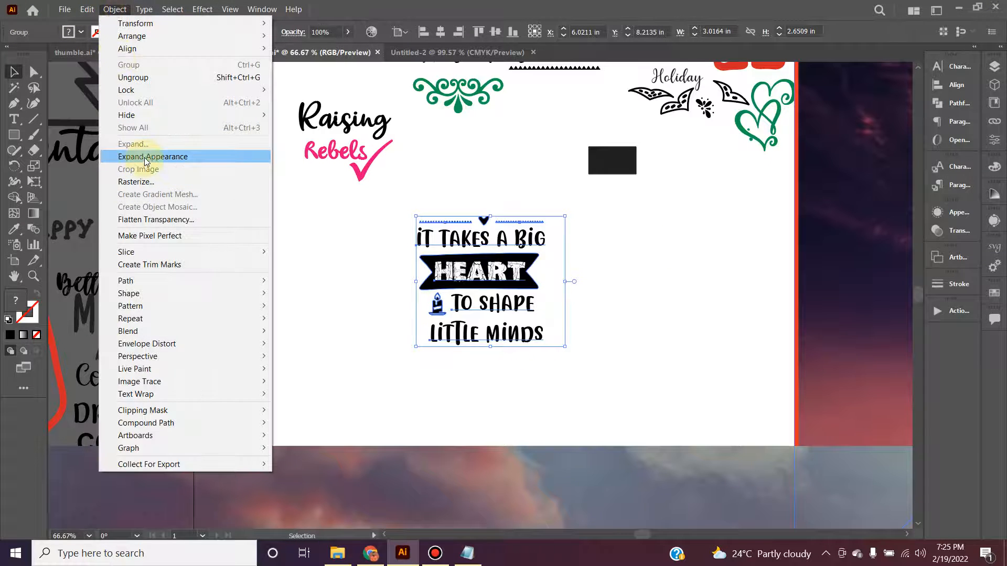
left_click(125, 8)
left_click(125, 7)
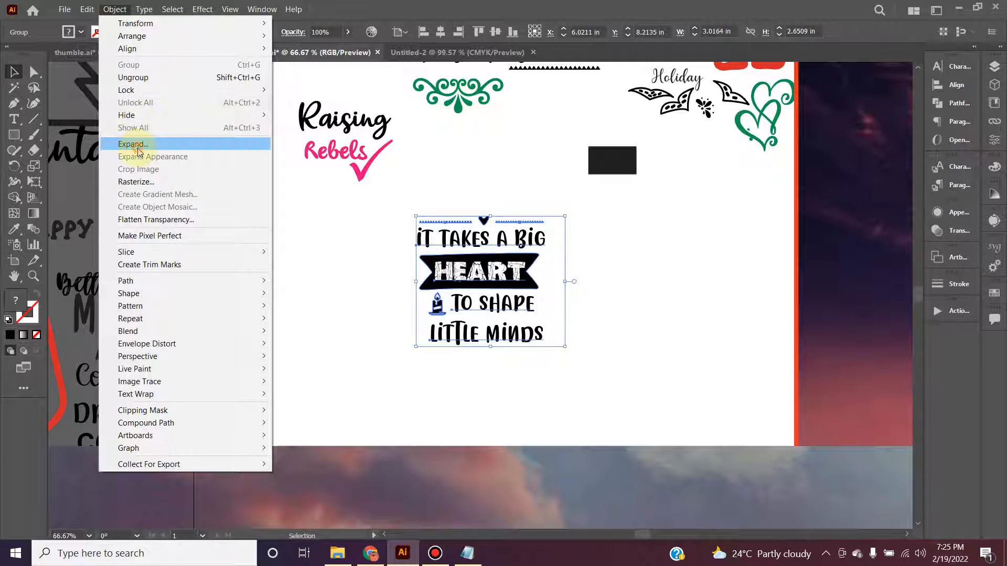
left_click(132, 139)
left_click(549, 350)
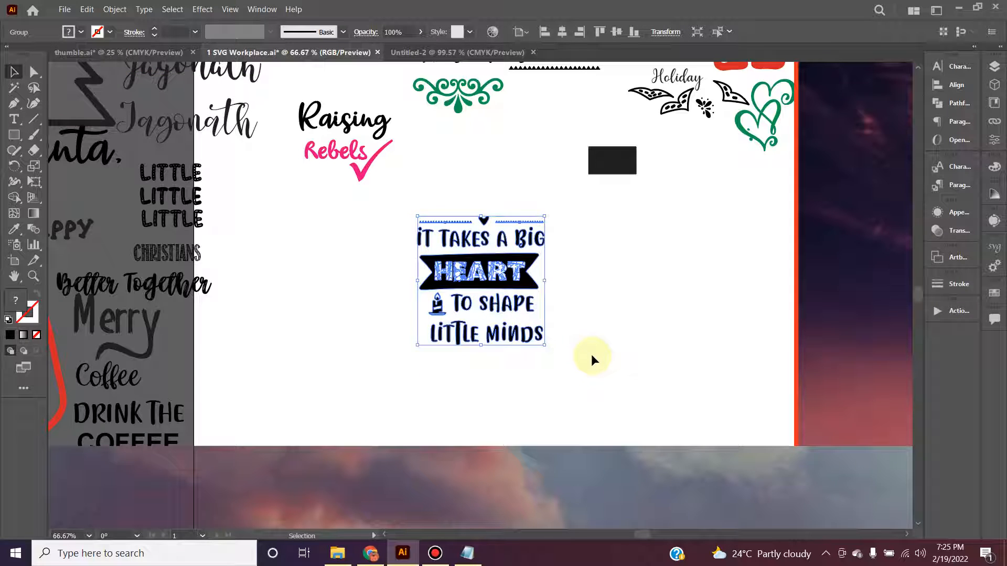
key("a")
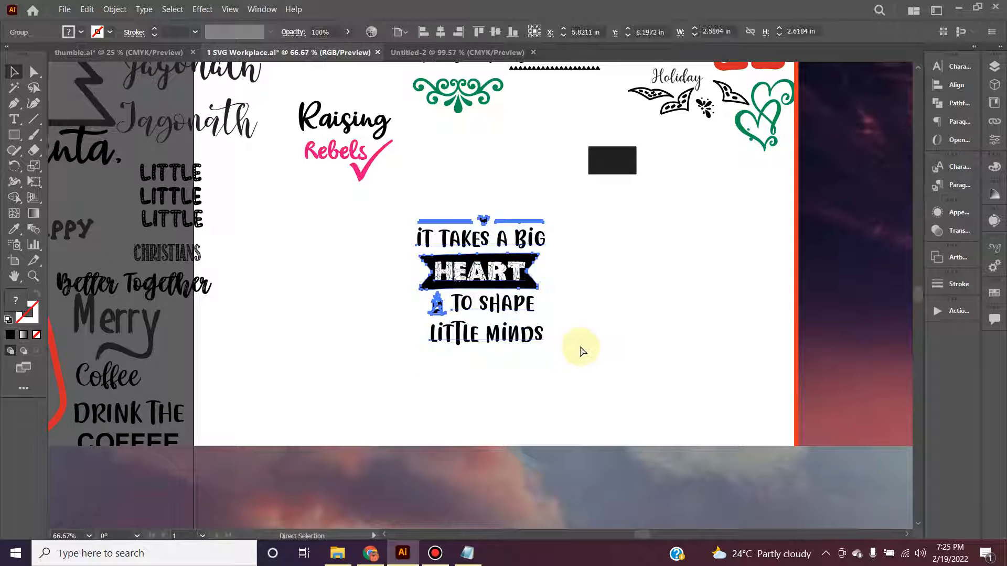
key("v")
left_click(452, 405)
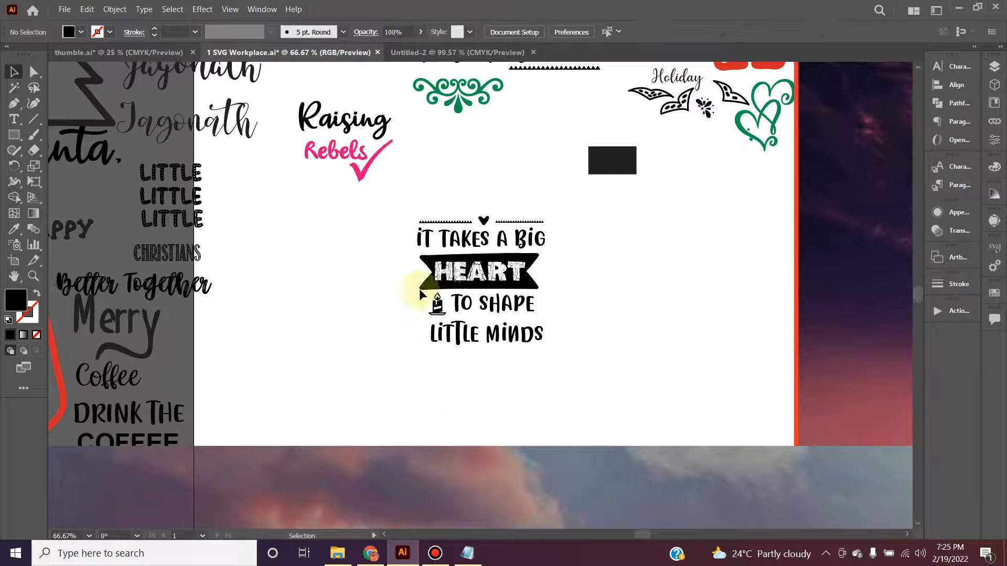
Change the first letter of "it takes a big" to a capital "I" inside the group, and exit group isolation
left_click(420, 241)
double_click(423, 240)
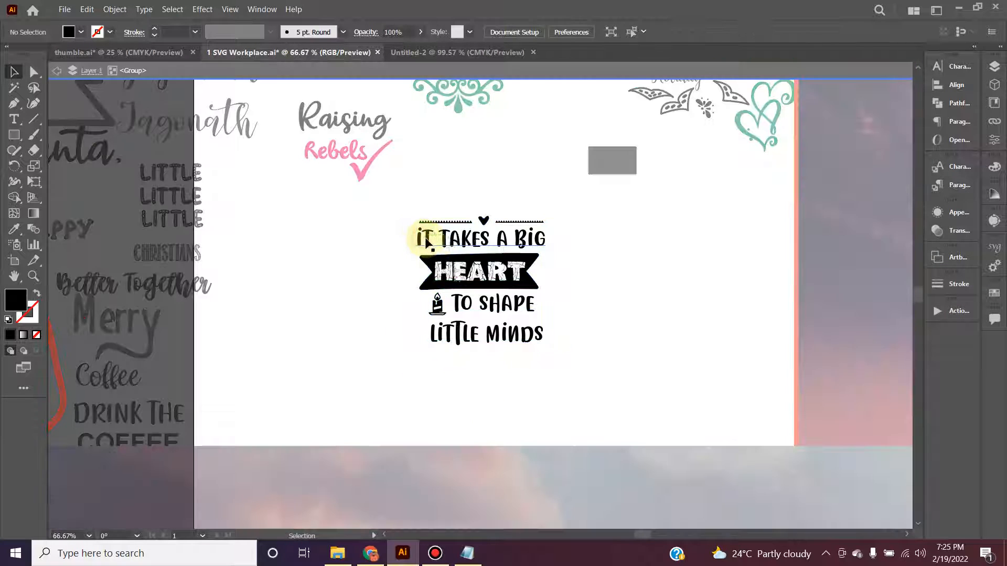
double_click(426, 241)
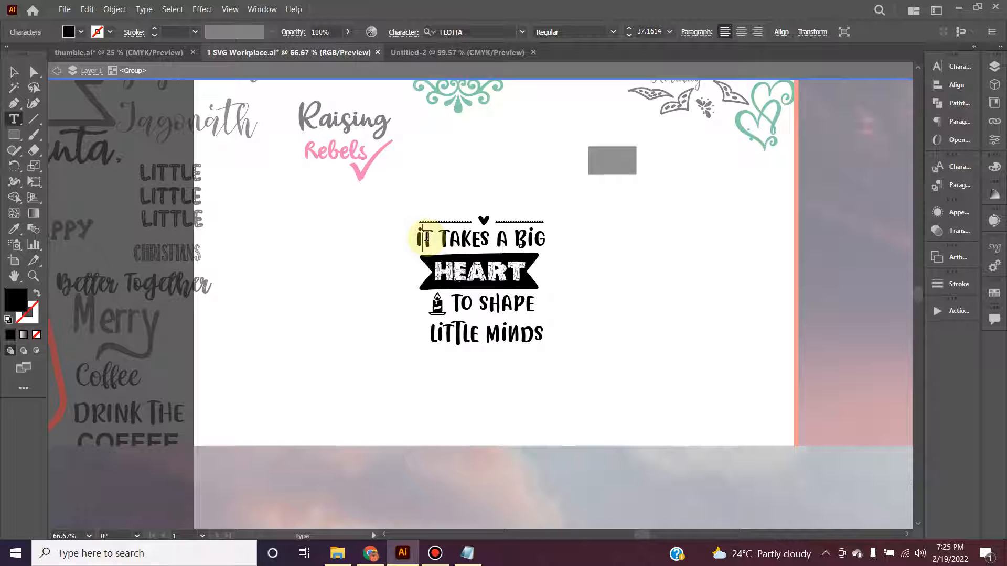
key("BackSpace")
type("I")
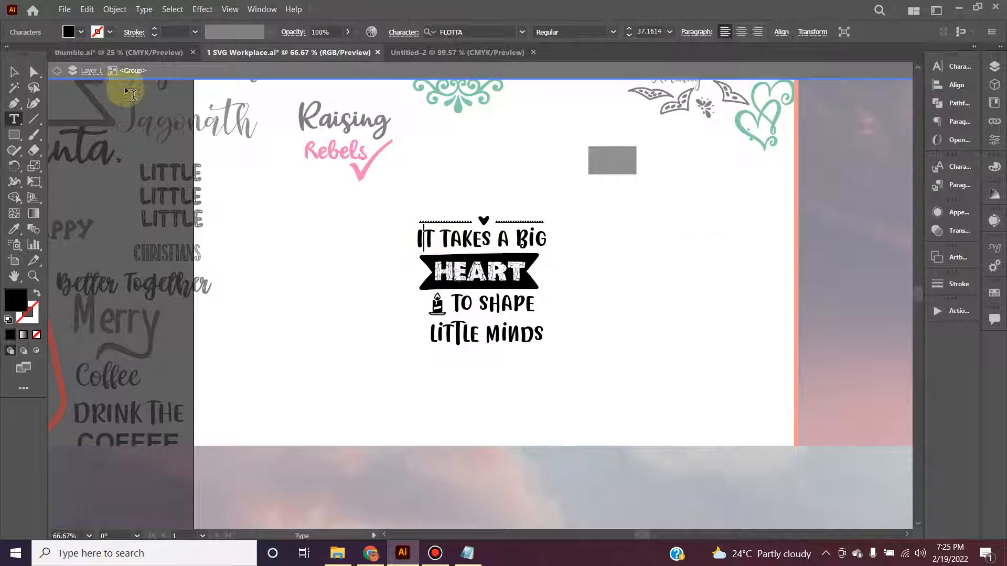
left_click(15, 72)
double_click(369, 277)
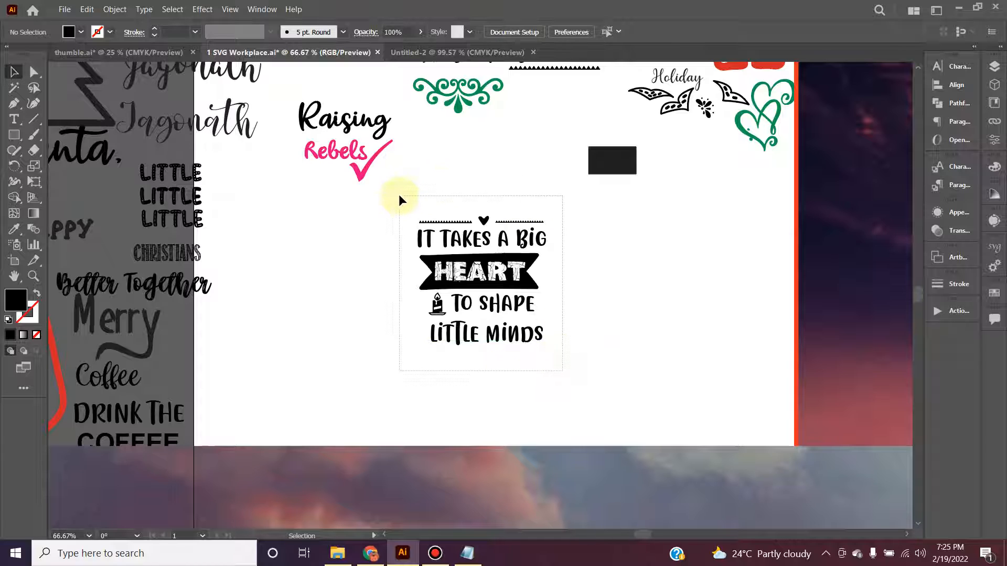
Expand the appearance of the whole quote group, and expand its objects and fills into shapes
left_click(399, 198)
key("a")
left_click(114, 9)
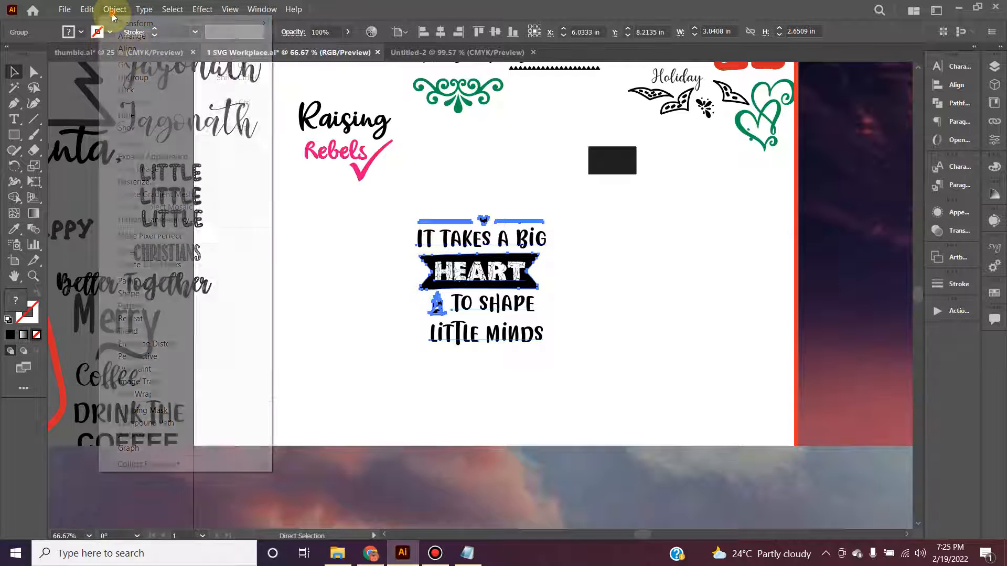
left_click(163, 158)
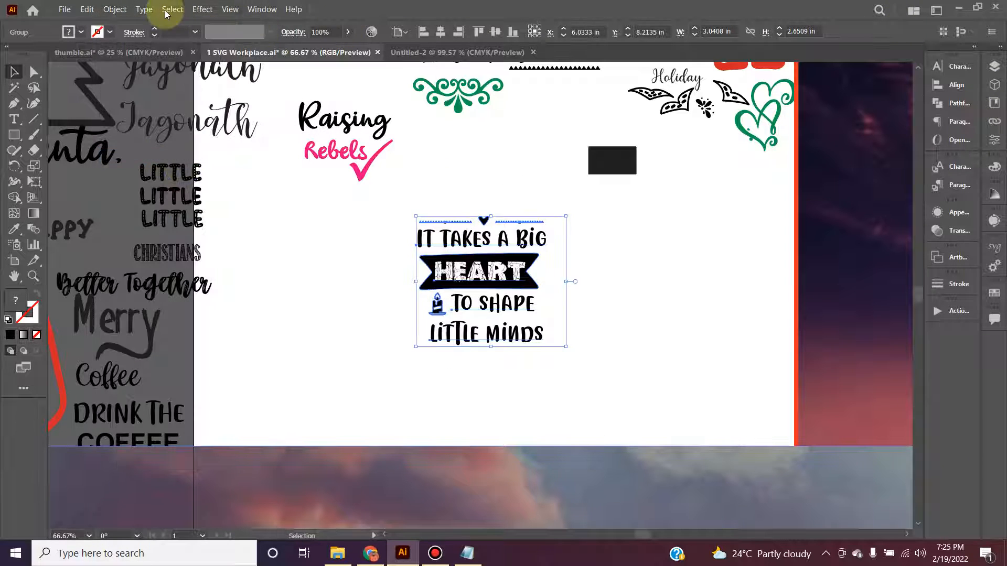
left_click(114, 9)
left_click(132, 146)
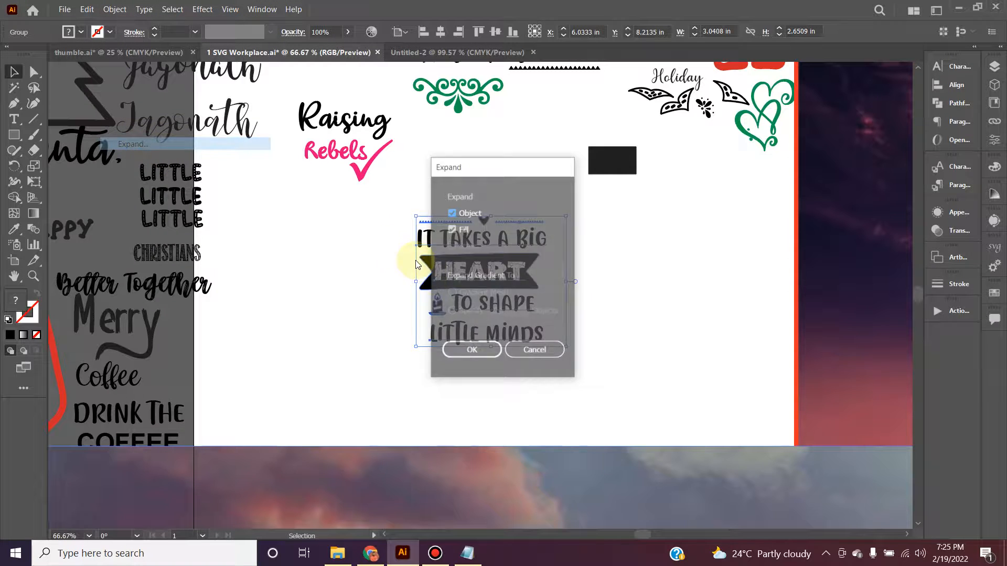
left_click(464, 351)
Cut the expanded quote design and paste it into the thumble.ai document over the picture frame mockup
left_click(546, 334)
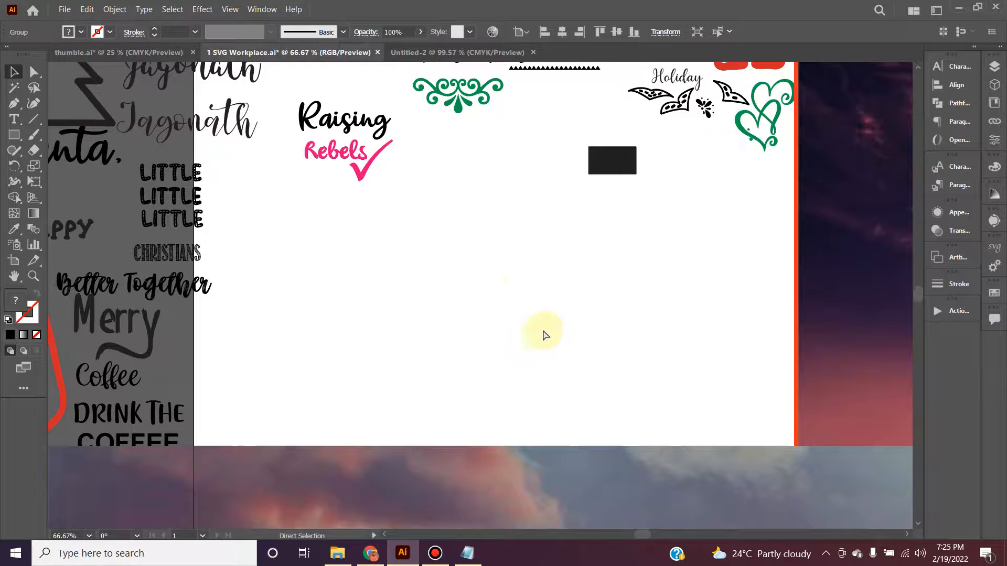
left_click(156, 51)
scroll(673, 269, "up", 2)
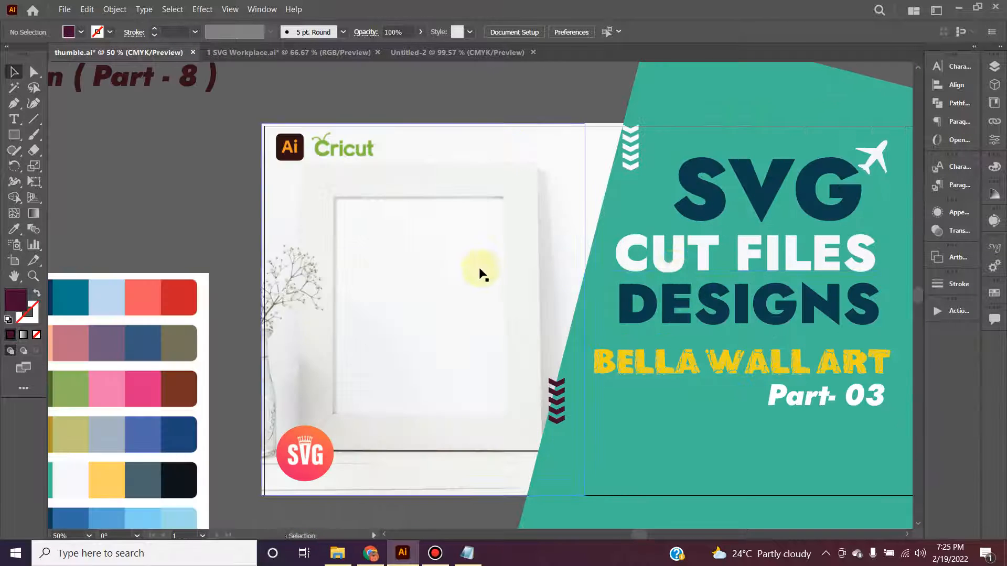
key("ctrl+v")
Enlarge the quote design and center it inside the white picture frame
left_click_drag(497, 290, 434, 301)
left_click_drag(463, 355, 481, 371)
left_click_drag(447, 308, 443, 308)
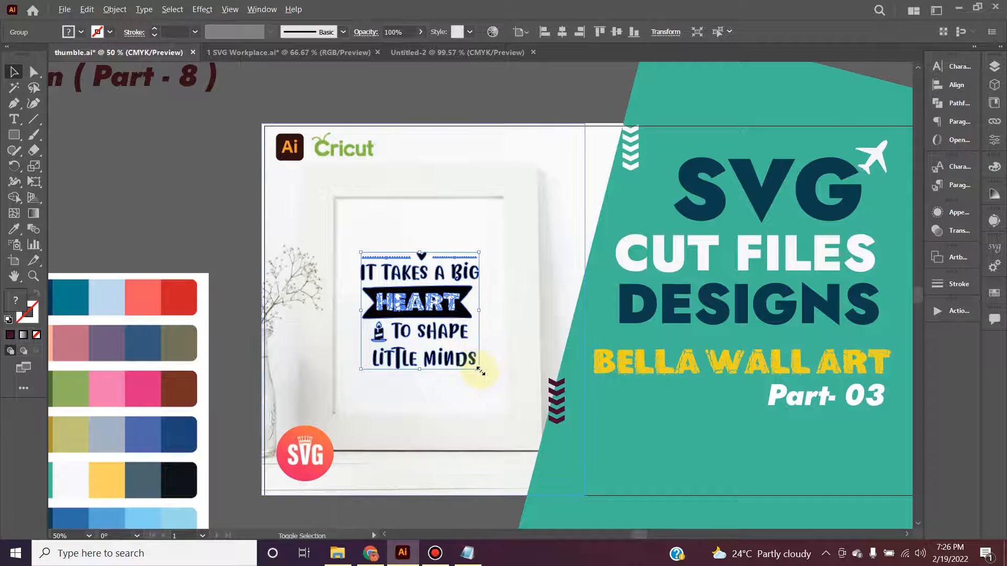
left_click_drag(480, 370, 483, 377)
left_click_drag(450, 311, 447, 313)
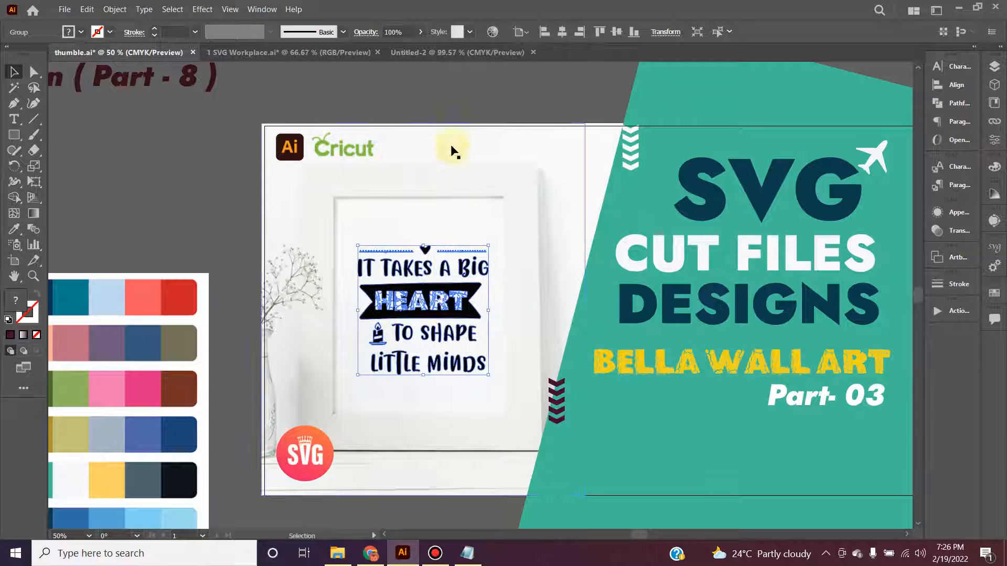
left_click(463, 94)
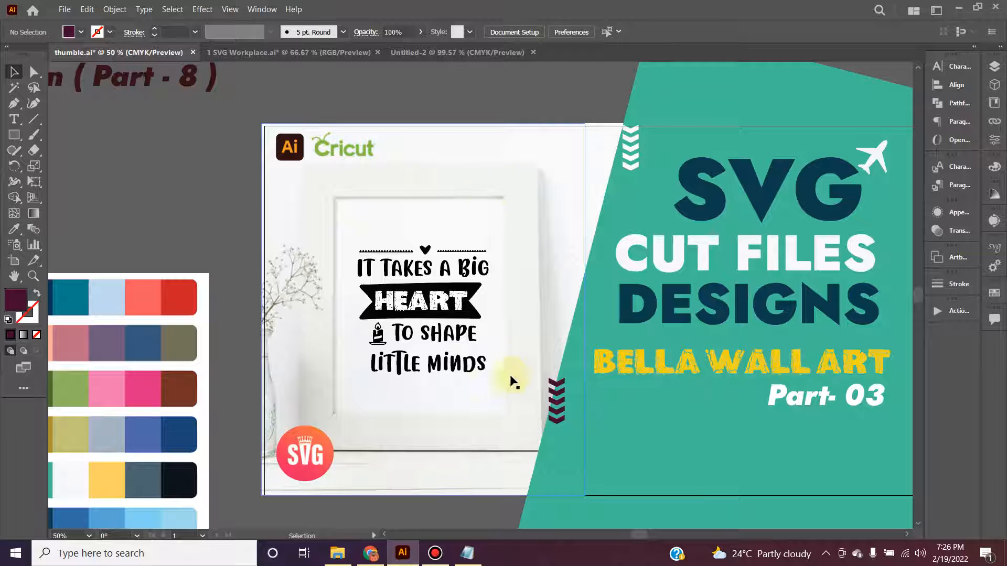
Isolate the quote group, try to recolor the whole HEART banner with the frame's white using the Eyedropper, and undo the change
left_click(420, 304)
double_click(423, 305)
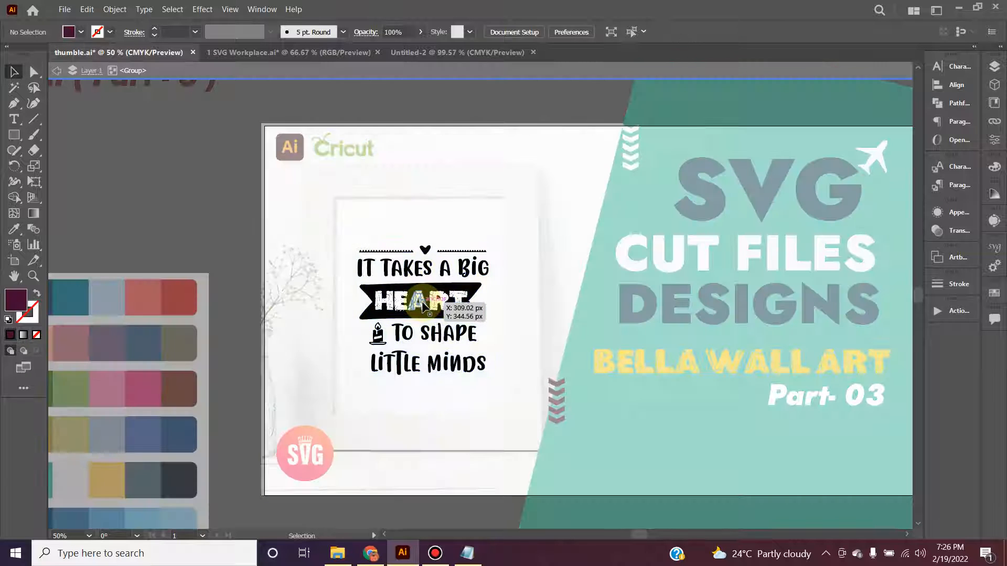
left_click(422, 305)
key("i")
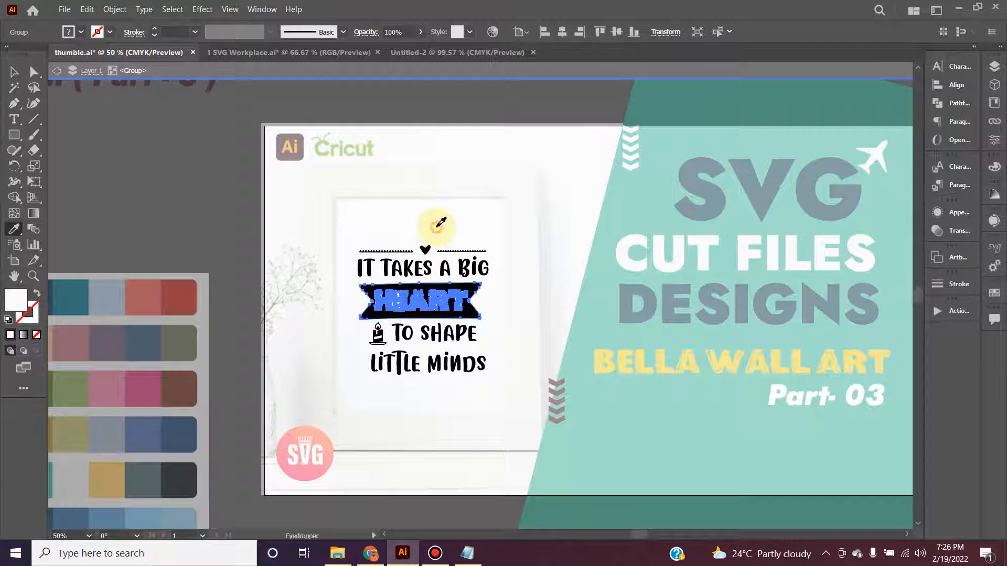
left_click(14, 72)
key("Delete")
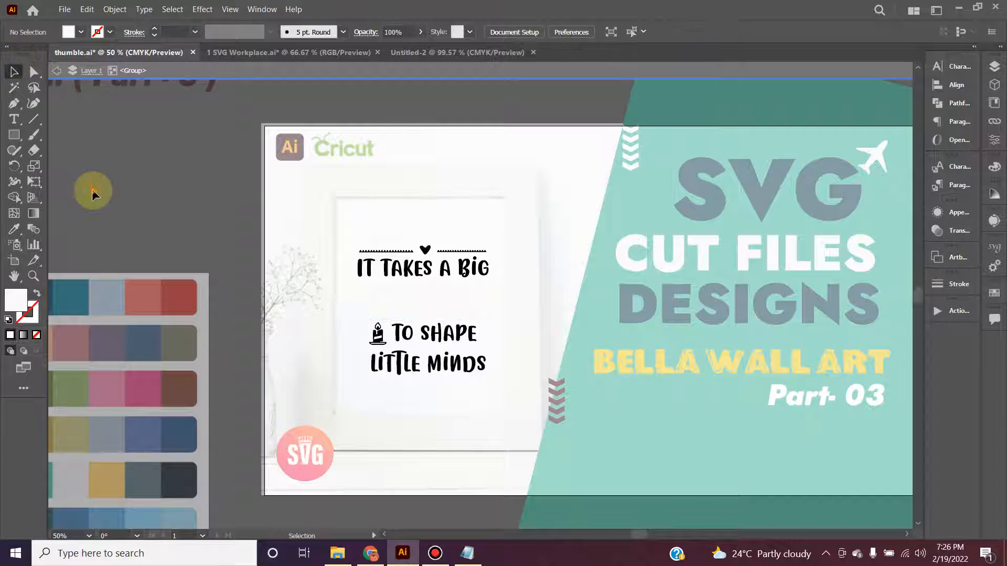
key("ctrl+z")
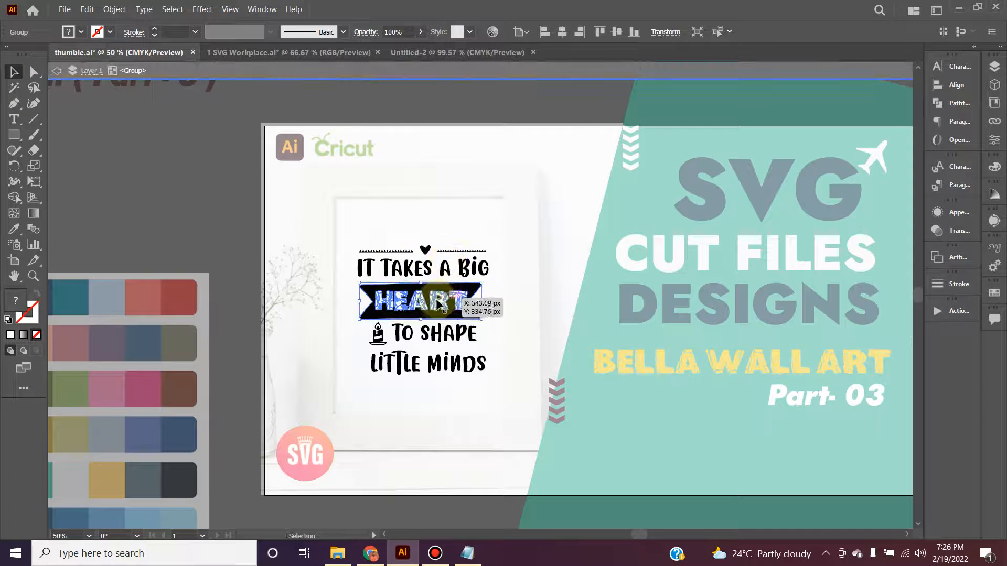
Isolate the HEART lettering inside the banner, match its fill to the frame's white background with the Eyedropper, and exit isolation
double_click(437, 306)
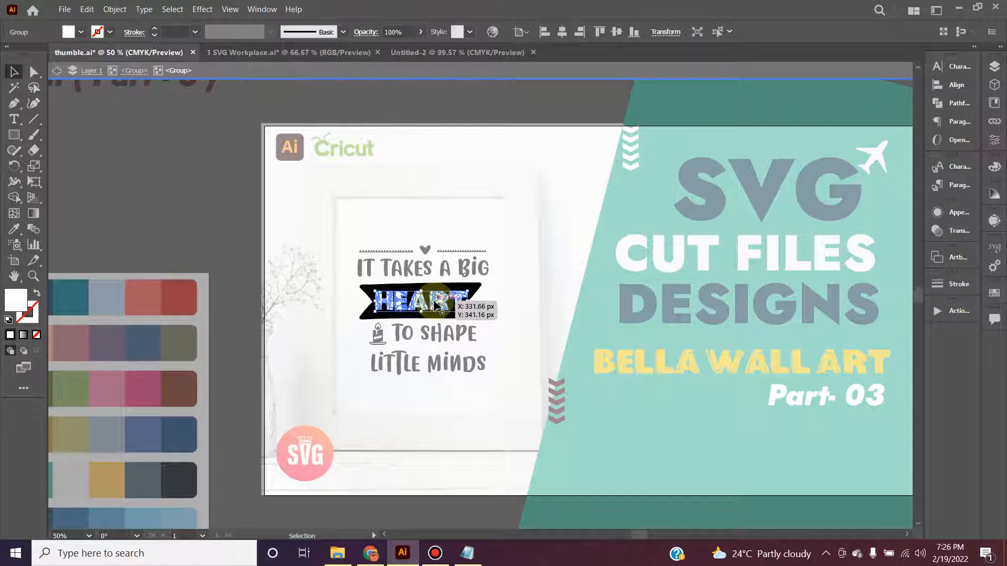
key("i")
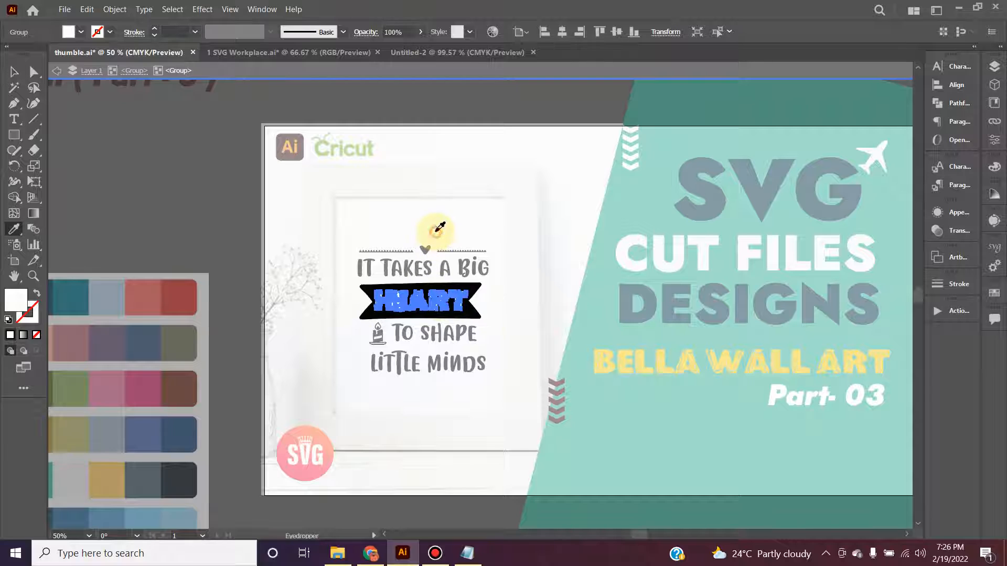
left_click(15, 72)
left_click(188, 191)
double_click(188, 191)
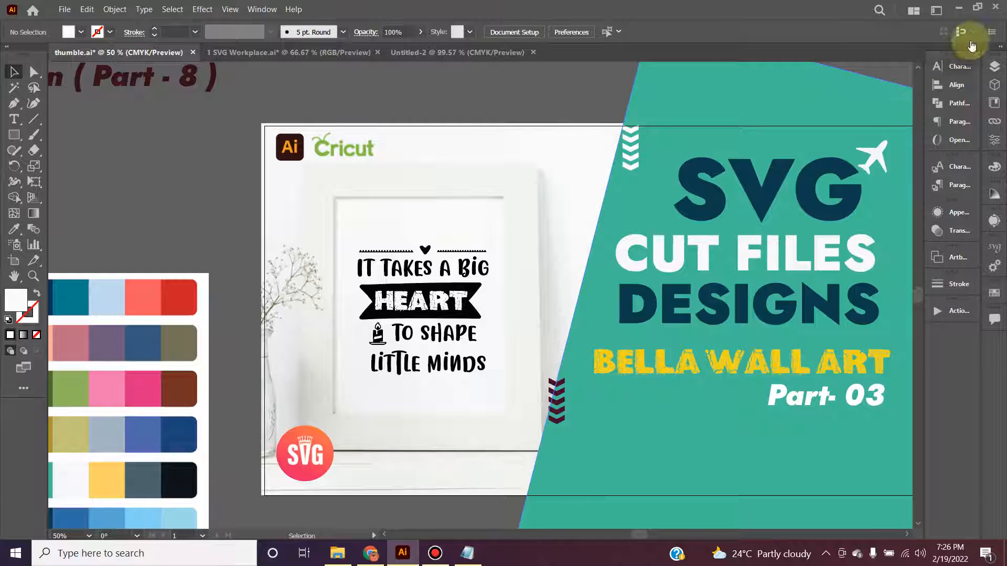
left_click(961, 10)
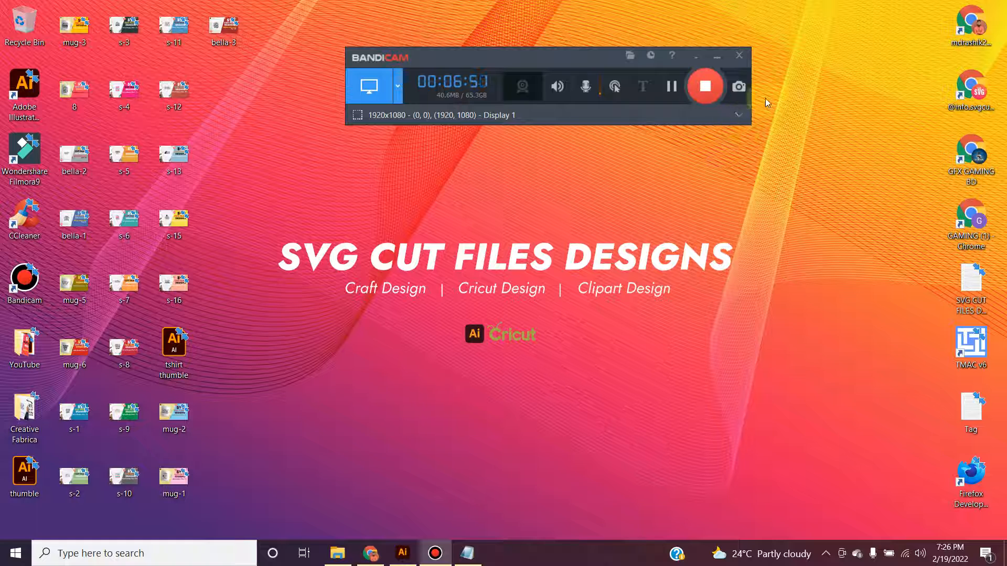
left_click_drag(585, 62, 571, 79)
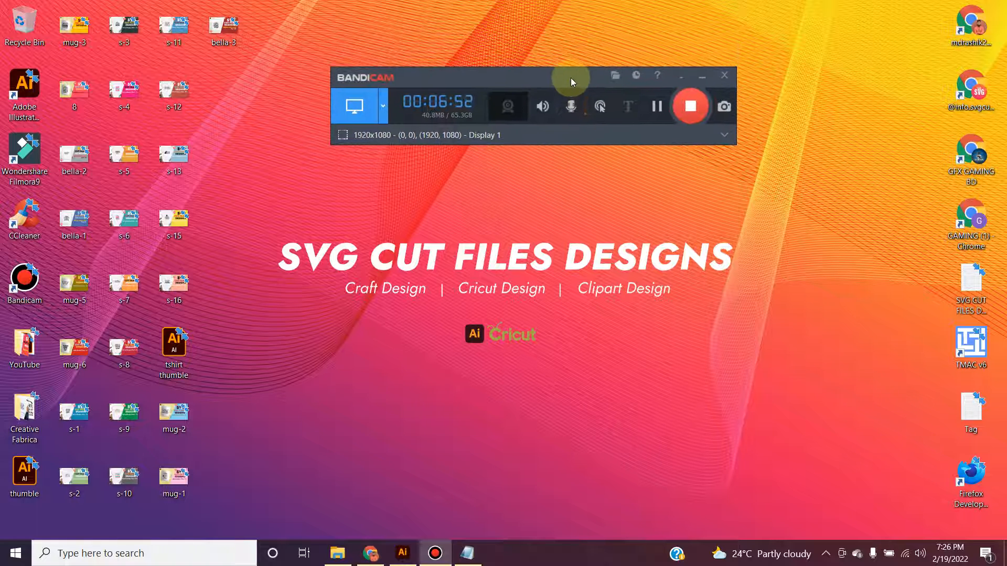